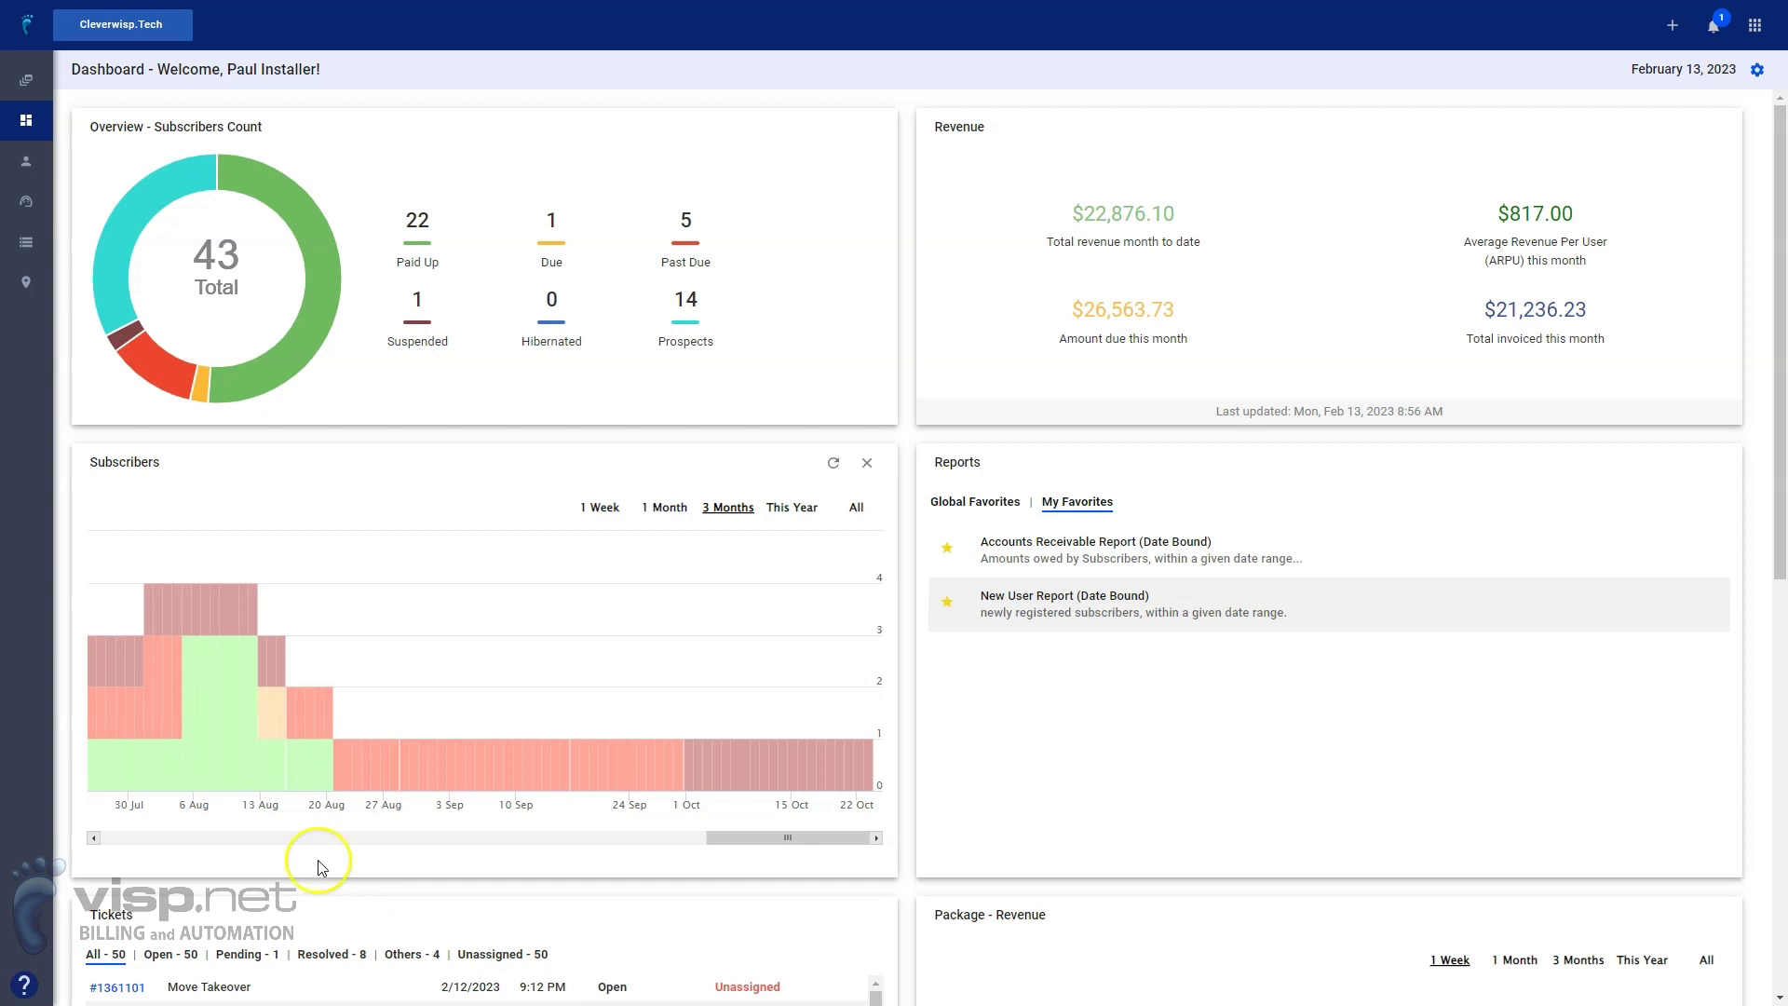
Go to the Billing area's Payments settings and list the Payment Gateways
{"action": "left_click", "coordinate": [296, 620]}
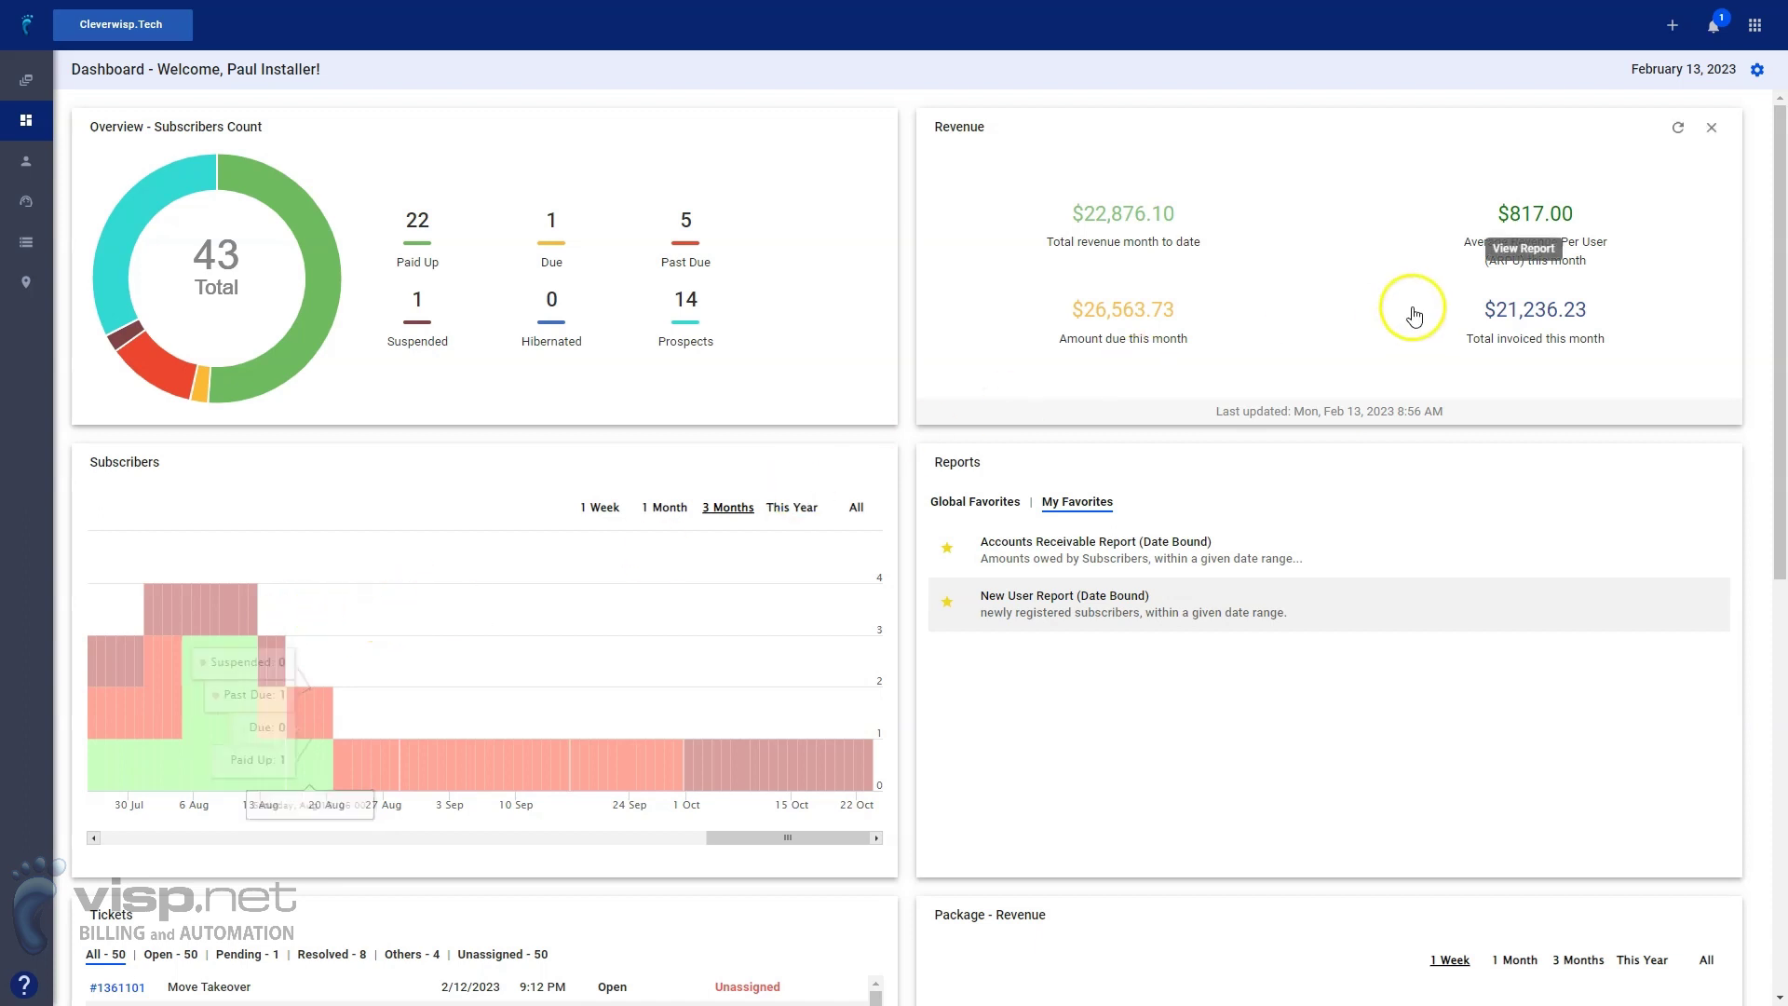
{"action": "left_click", "coordinate": [1755, 26]}
{"action": "left_click", "coordinate": [1543, 69]}
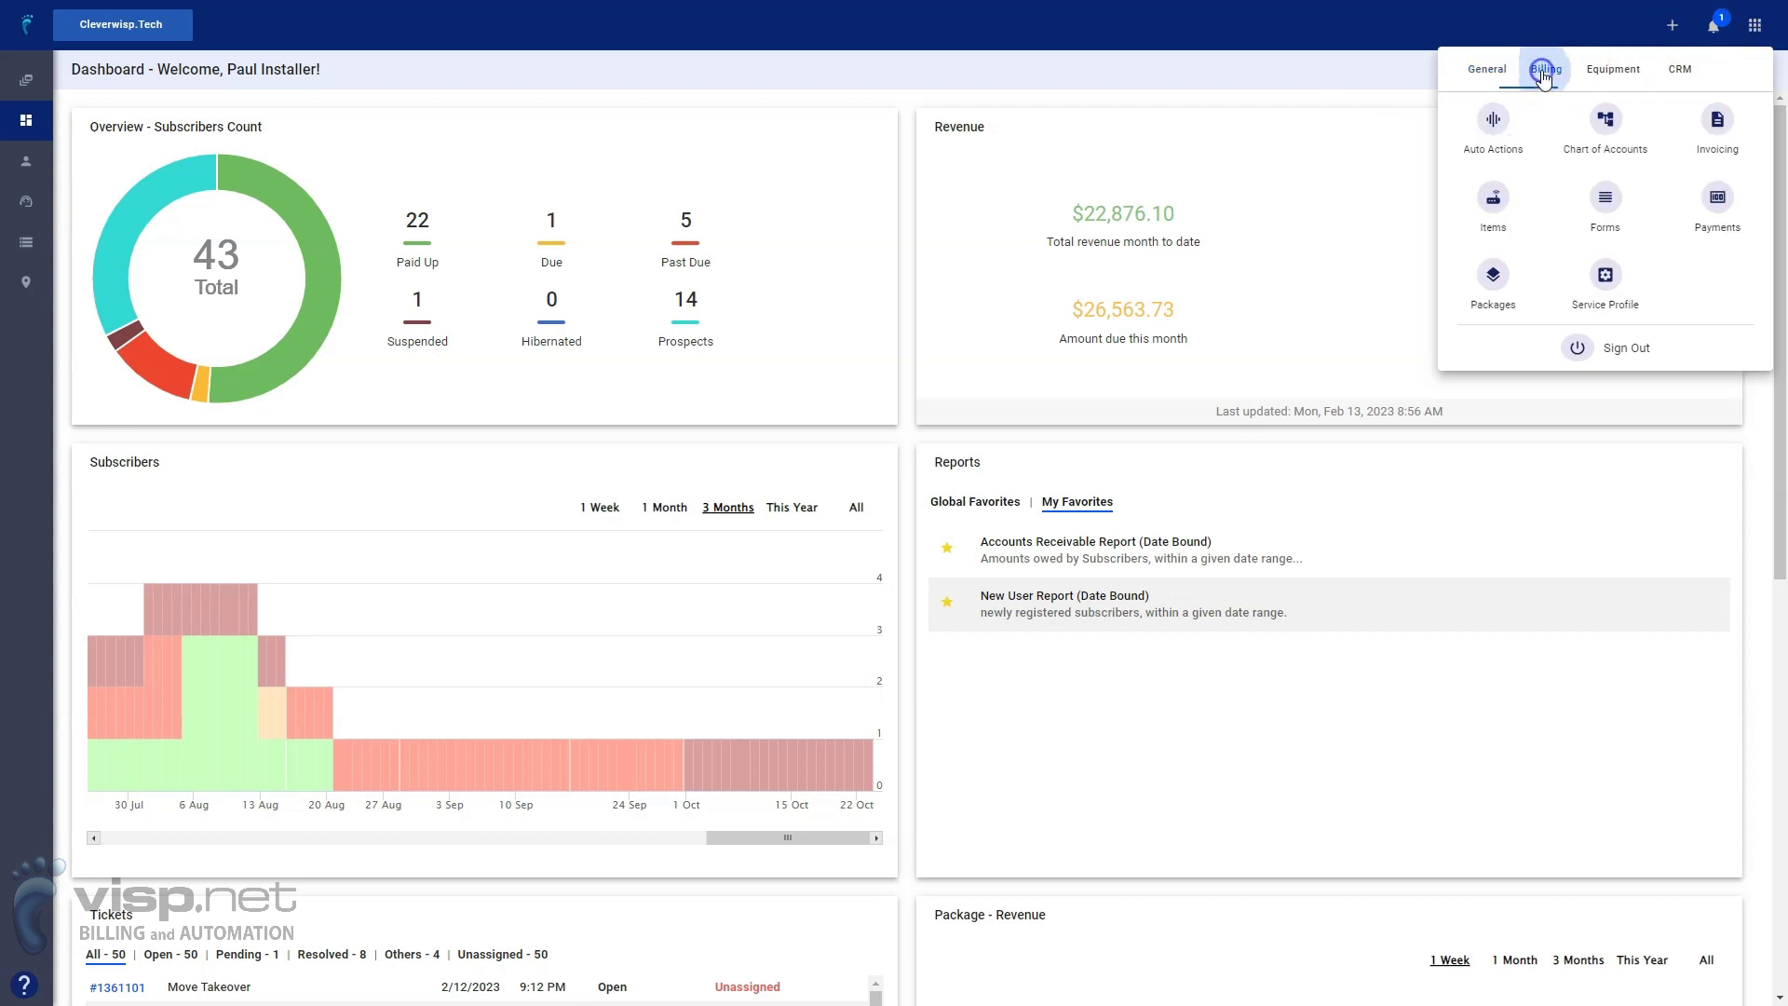
{"action": "left_click", "coordinate": [1717, 197]}
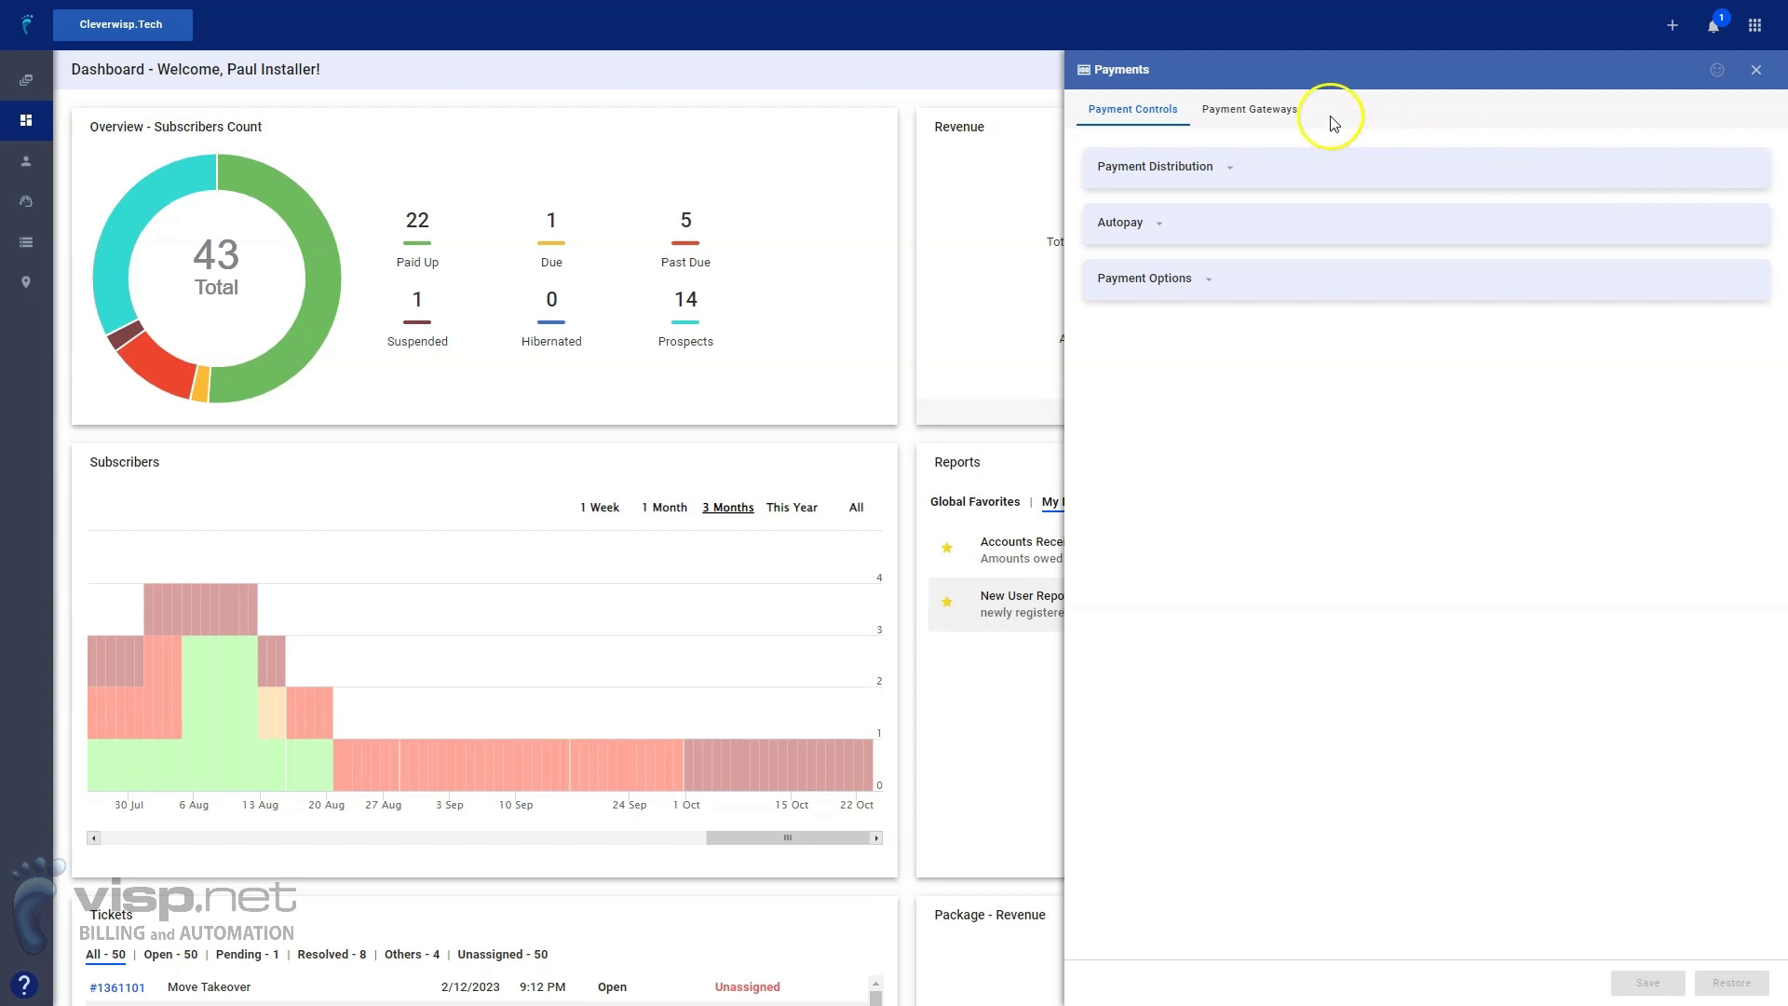
{"action": "left_click", "coordinate": [1272, 109]}
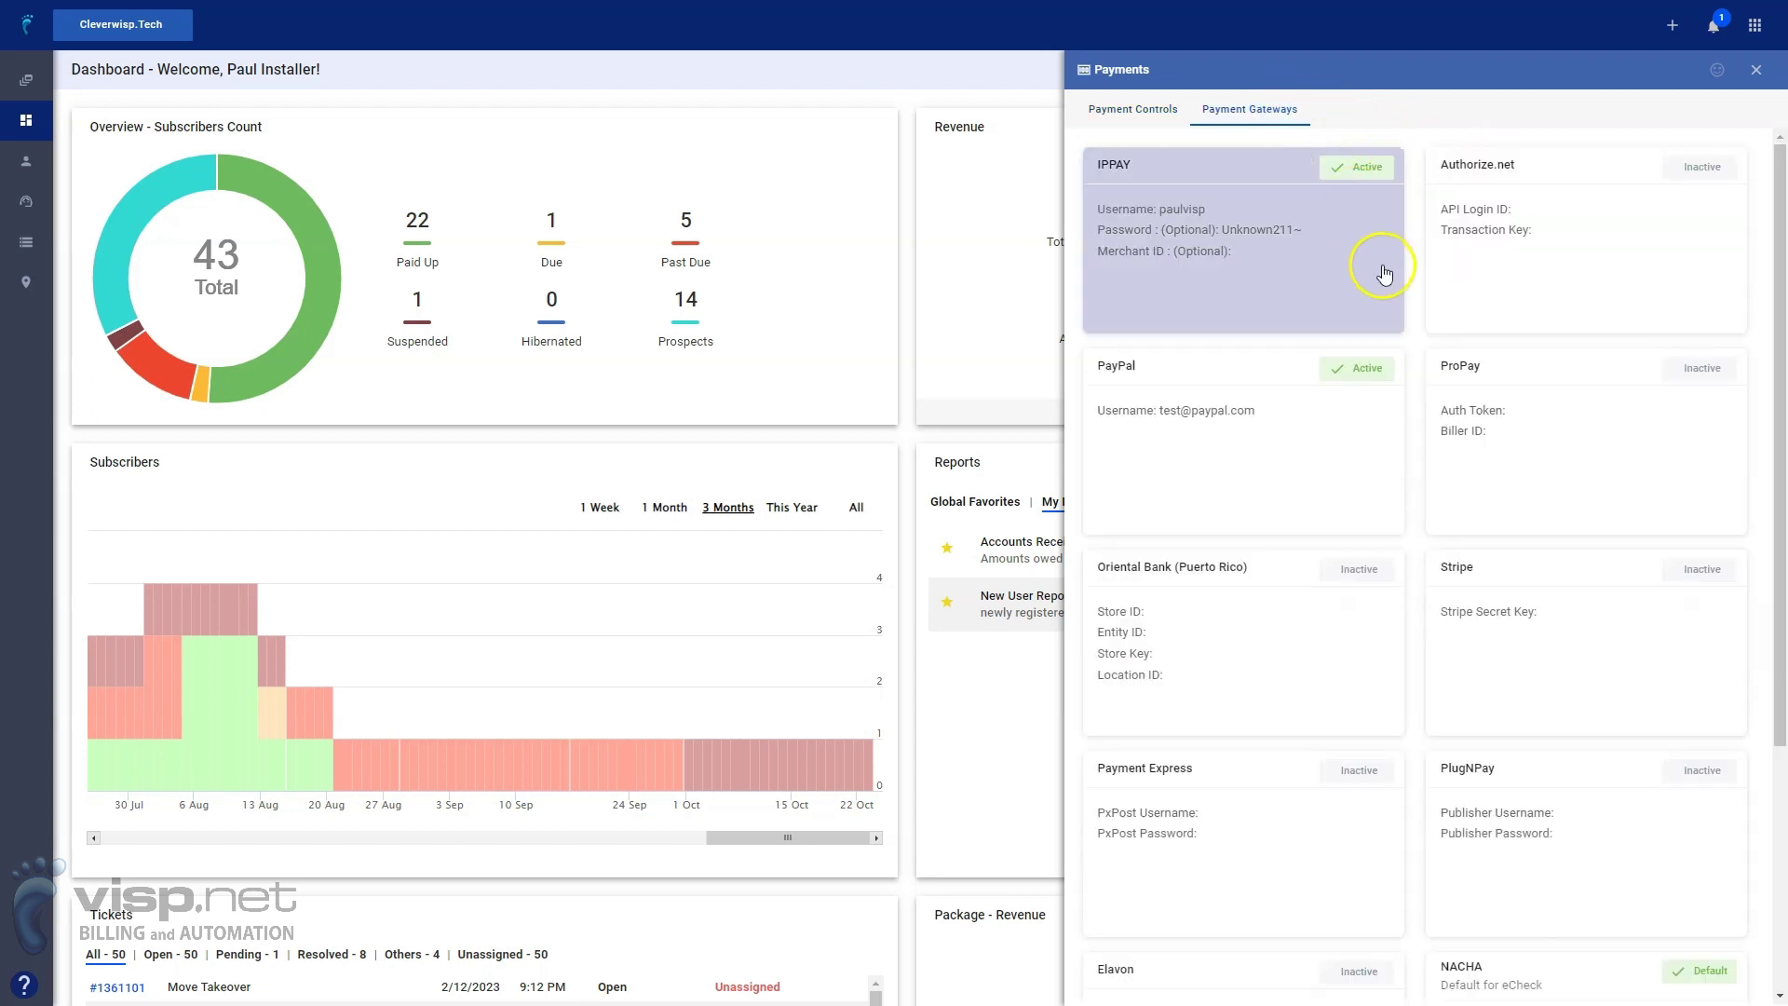
Review the NACHA gateway card (default eCheck, Test Bank, company Wild Side), then close it
{"action": "scroll", "coordinate": [1505, 443], "scroll_direction": "down", "scroll_amount": 3}
{"action": "left_click", "coordinate": [1565, 708]}
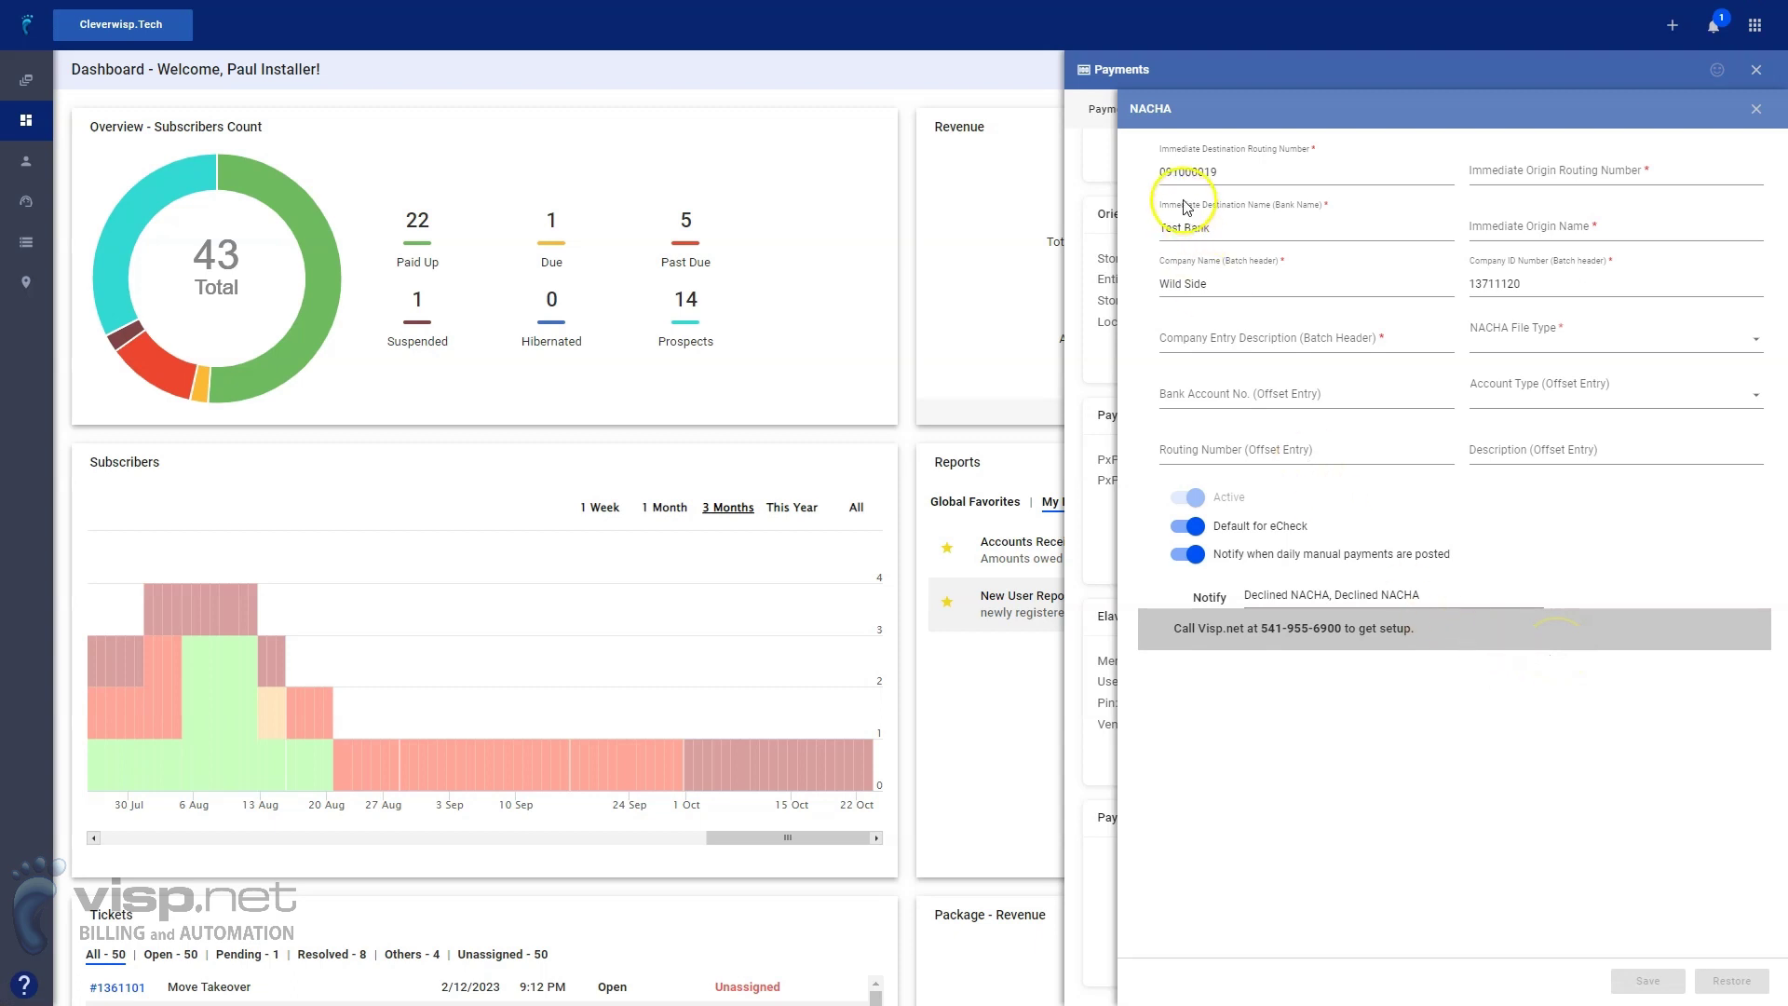
{"action": "left_click", "coordinate": [1607, 181]}
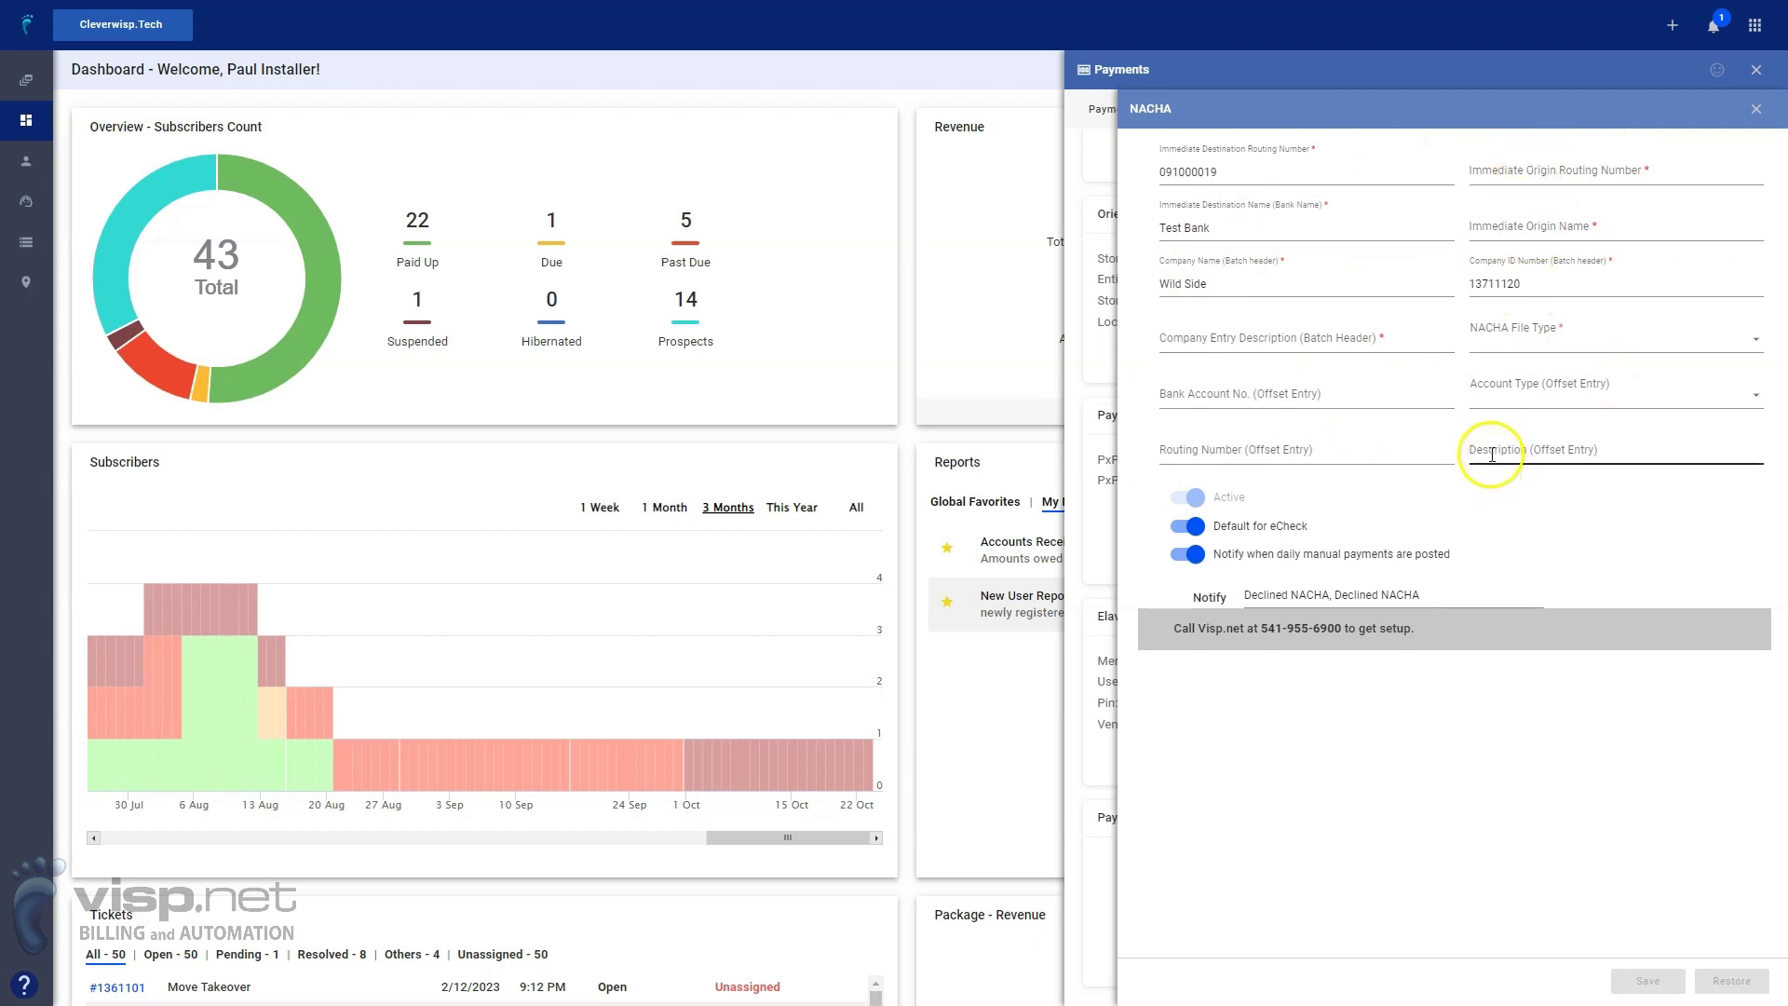
{"action": "mouse_move", "coordinate": [1192, 501]}
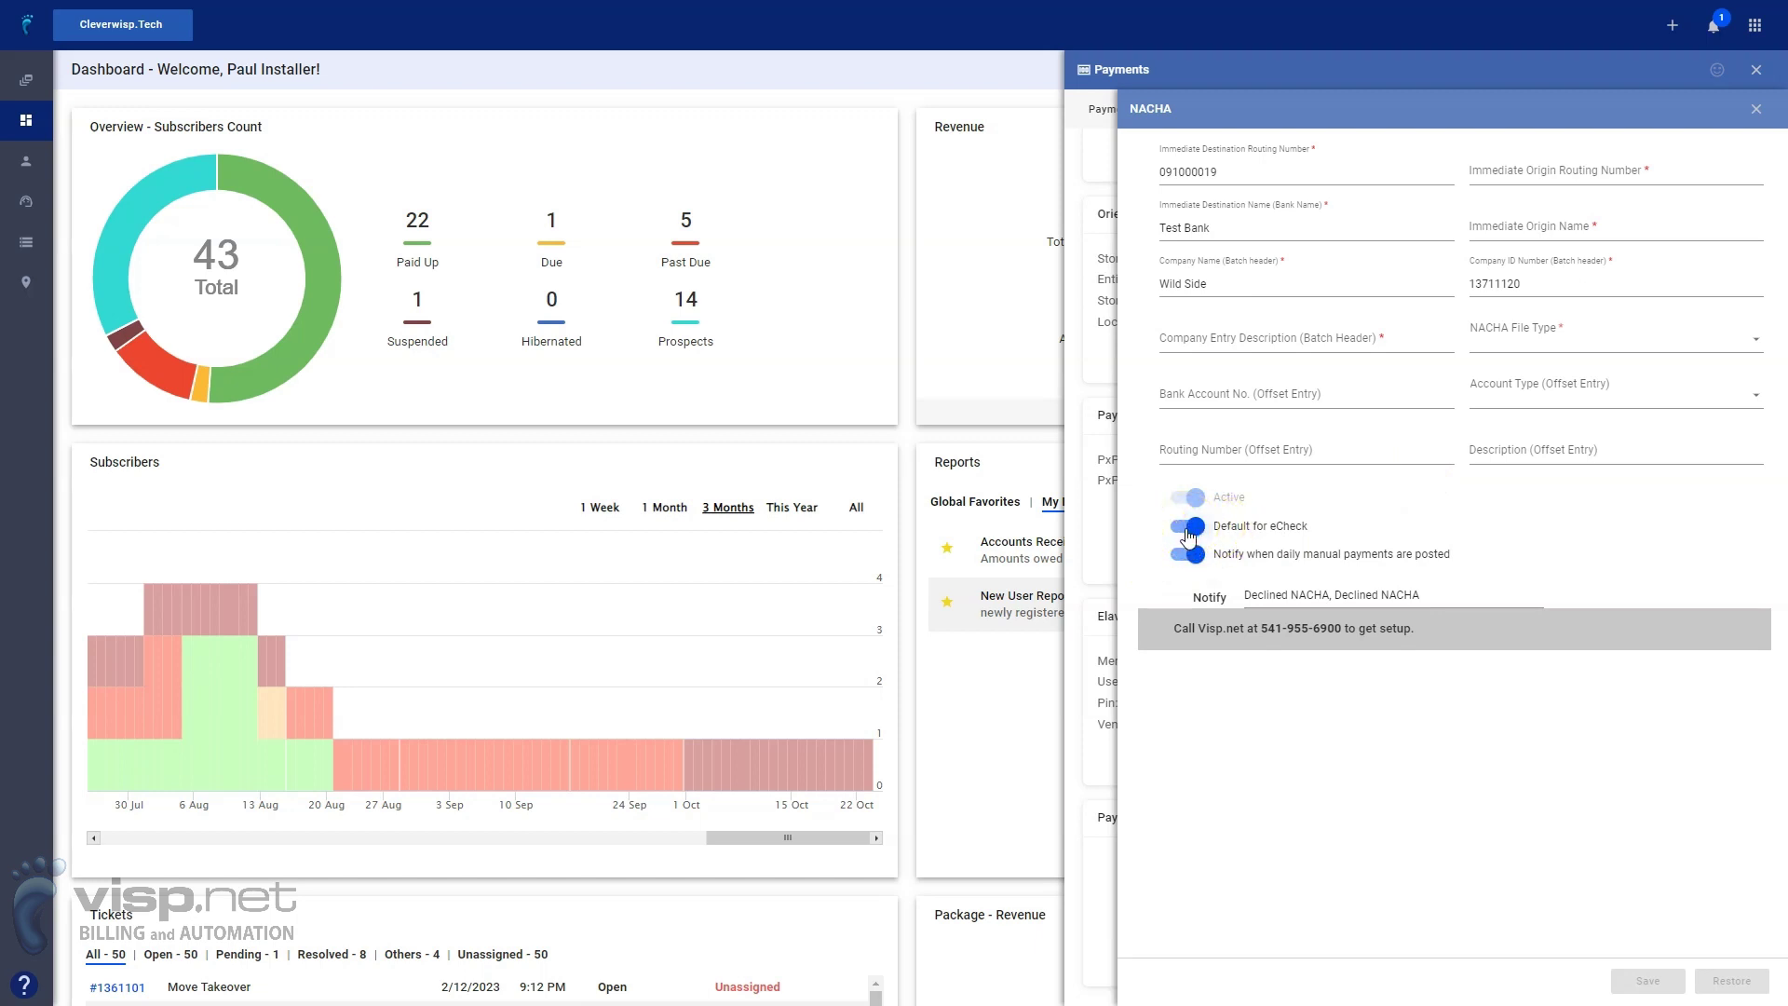
{"action": "left_click", "coordinate": [1168, 556]}
{"action": "left_click", "coordinate": [1756, 109]}
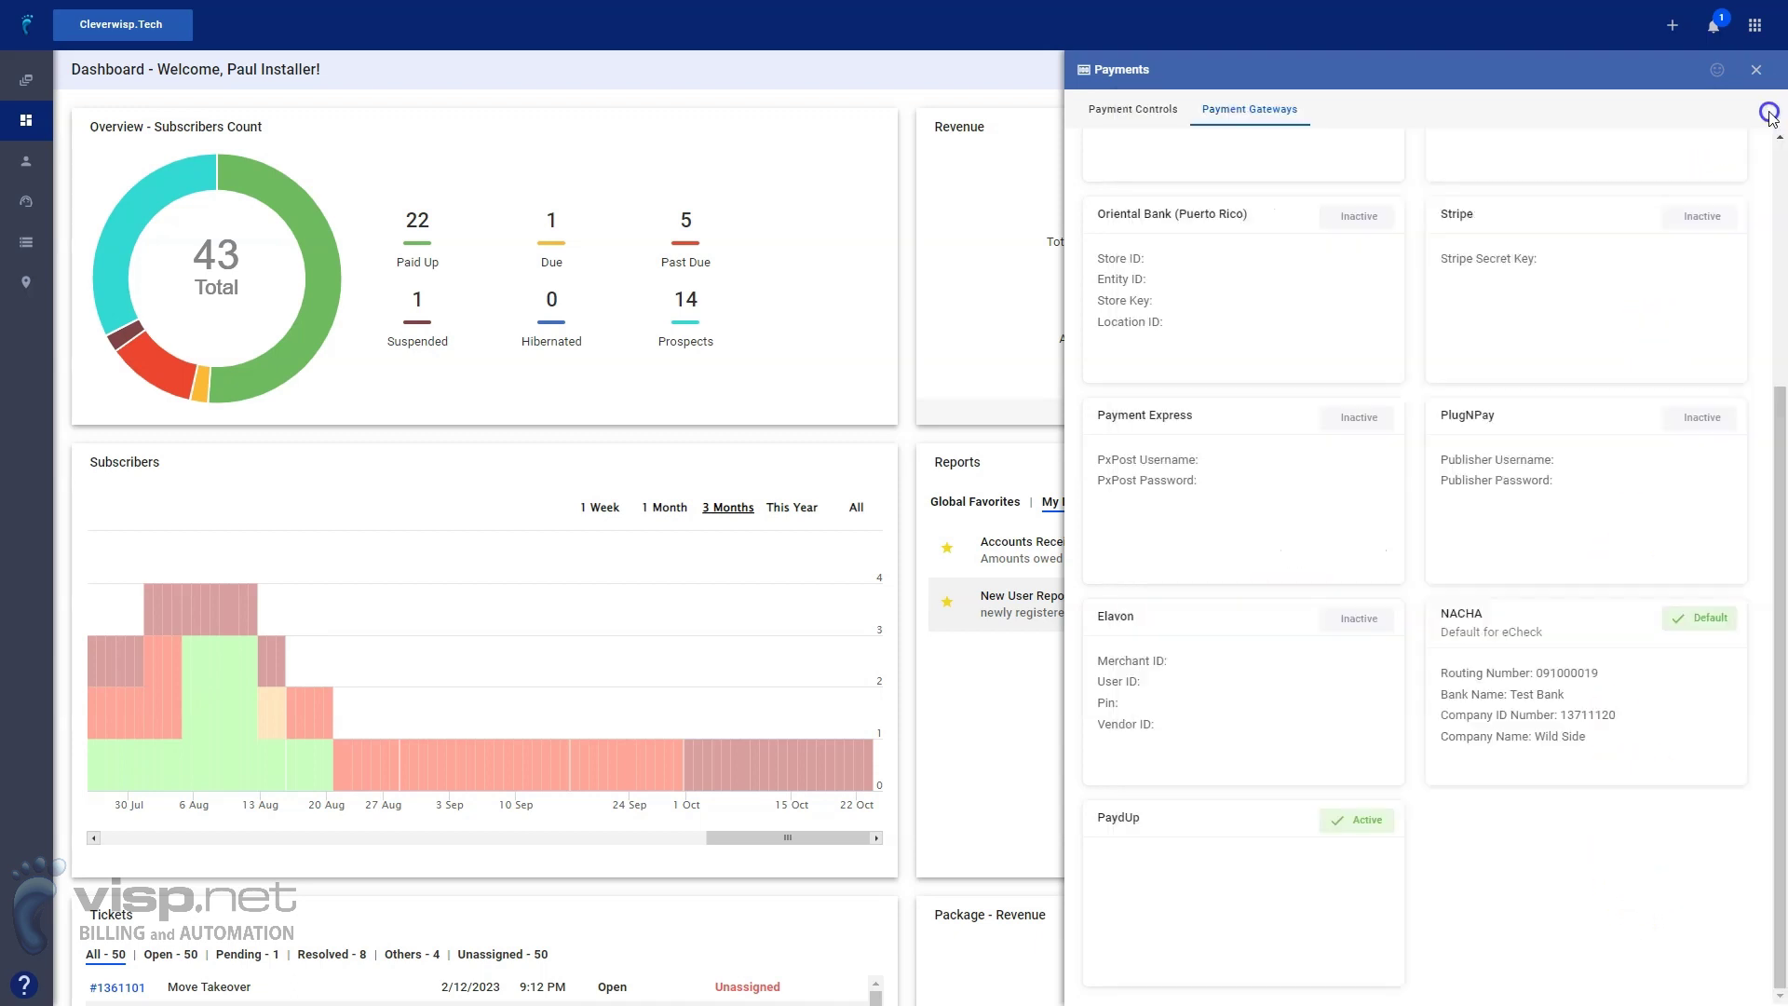
Close the Payments panel to return to the Subscribers list with billing types
{"action": "left_click", "coordinate": [895, 8]}
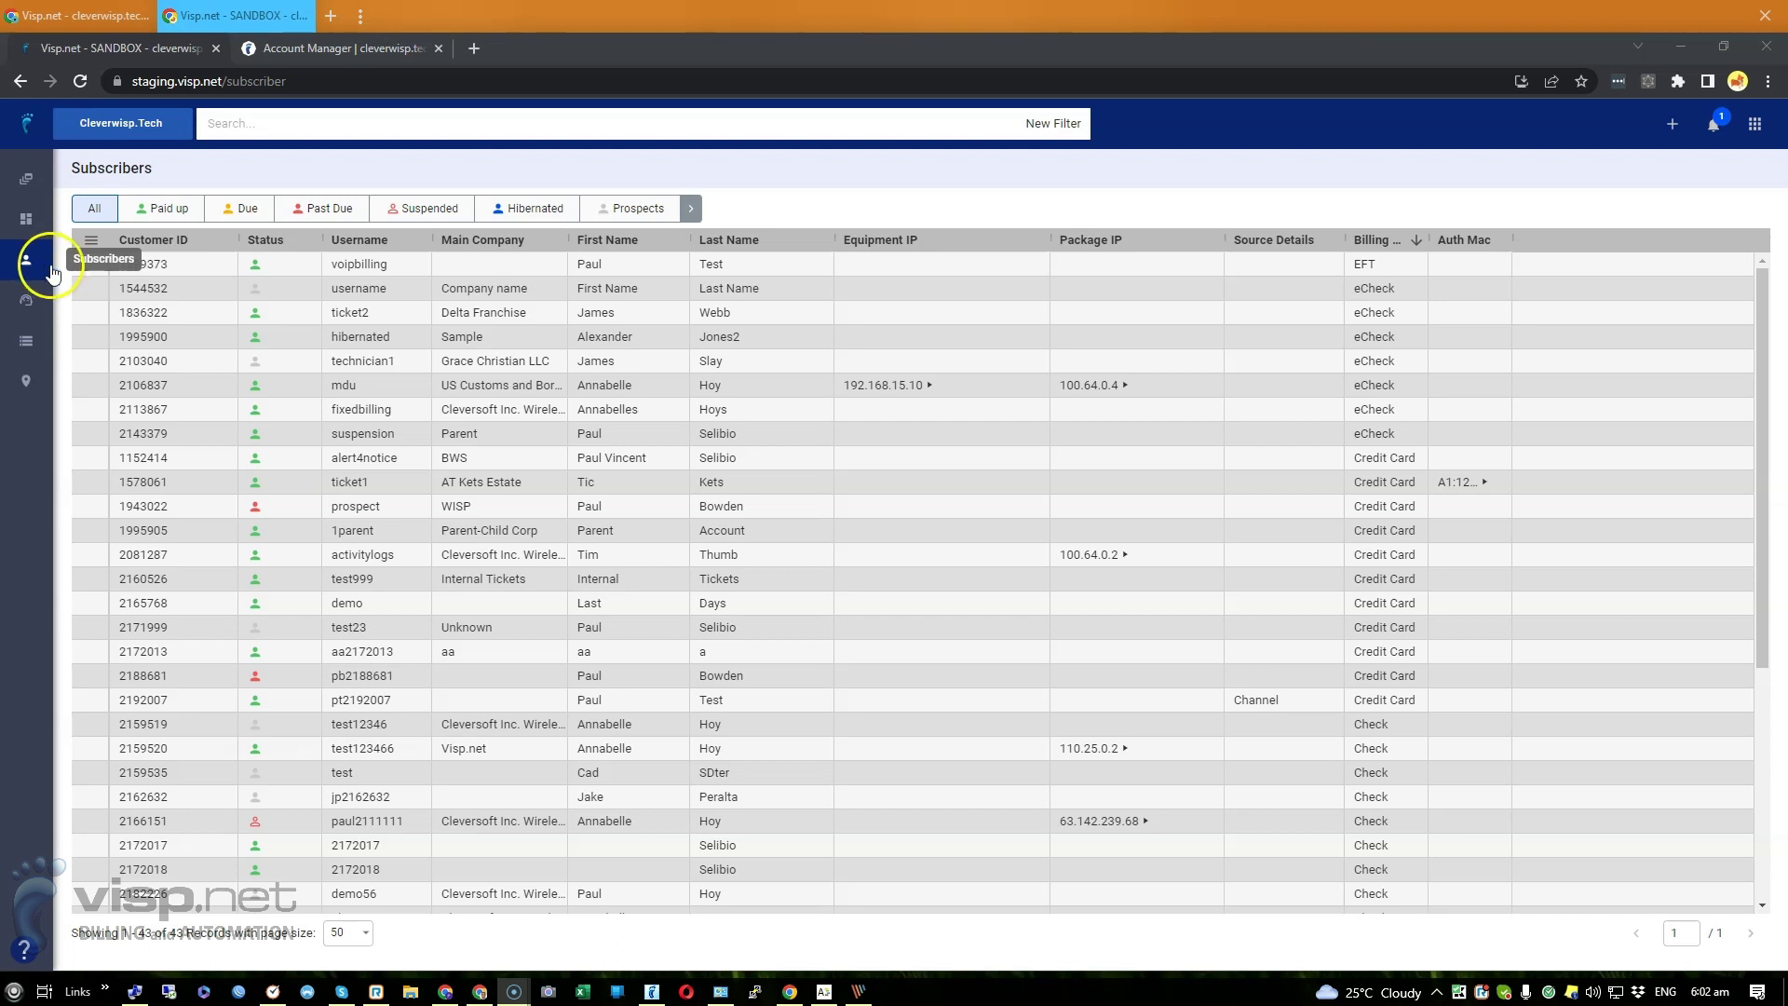
Open the fixedbilling subscriber's saved Payment Options
{"action": "left_click", "coordinate": [275, 393]}
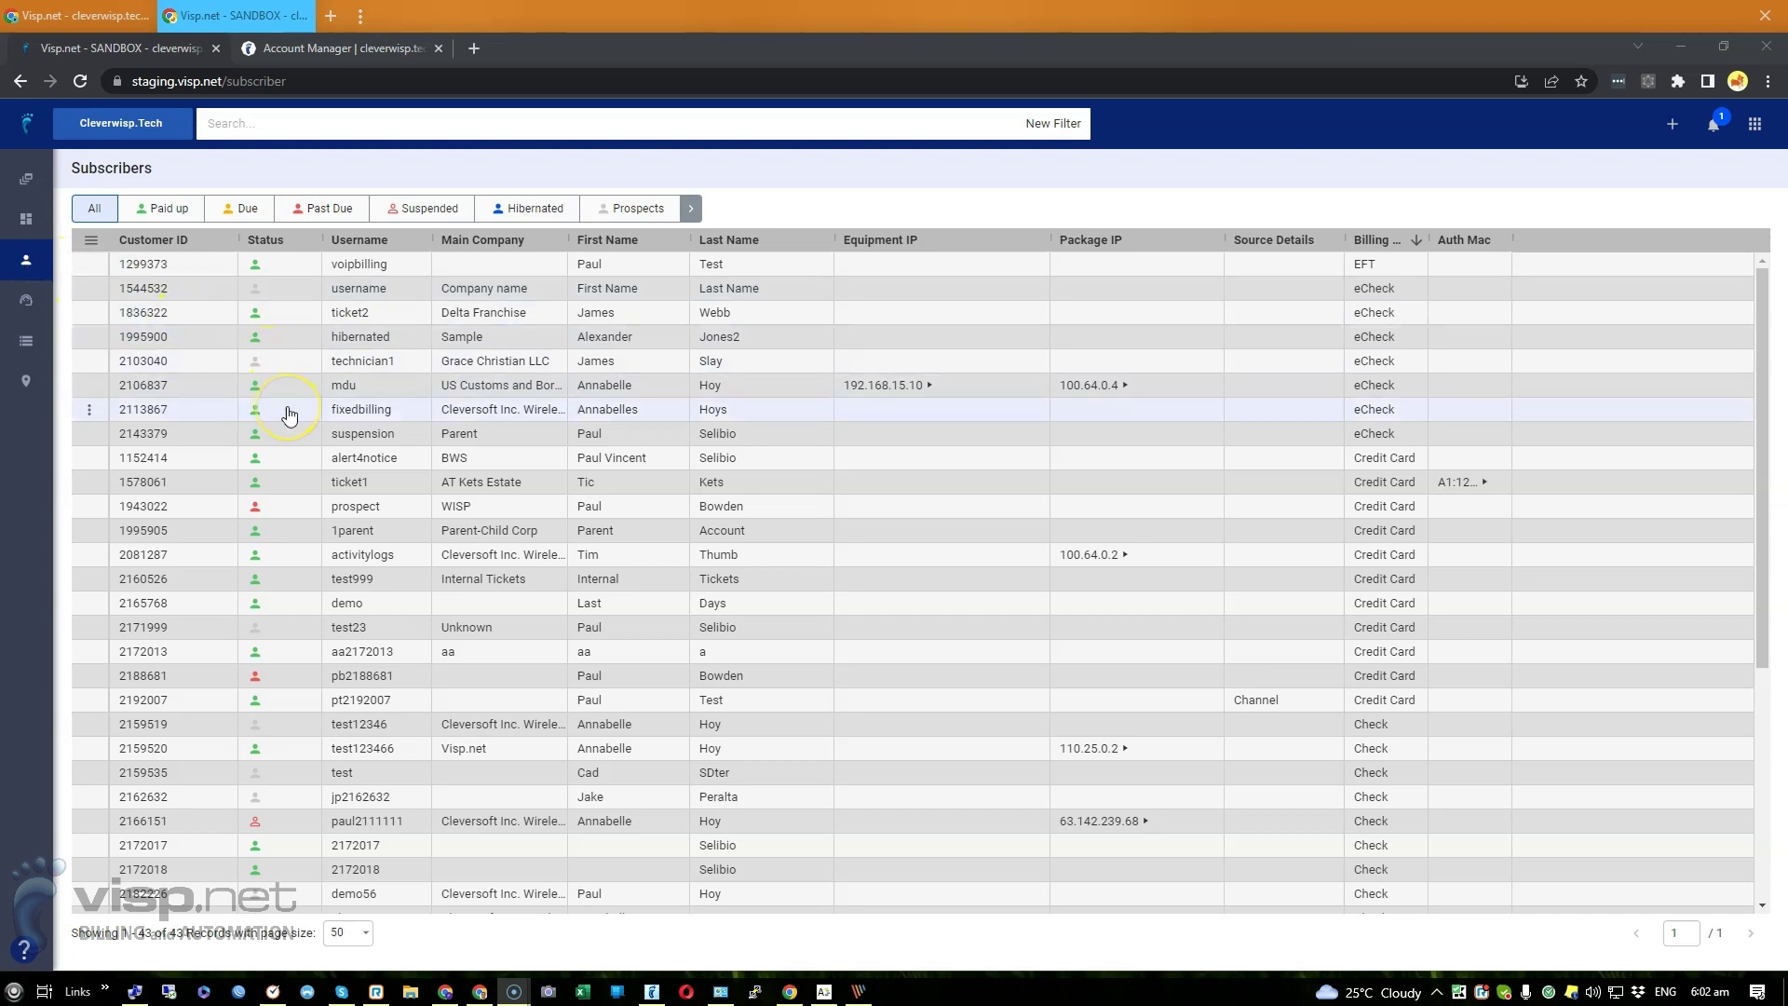
{"action": "left_click", "coordinate": [290, 415]}
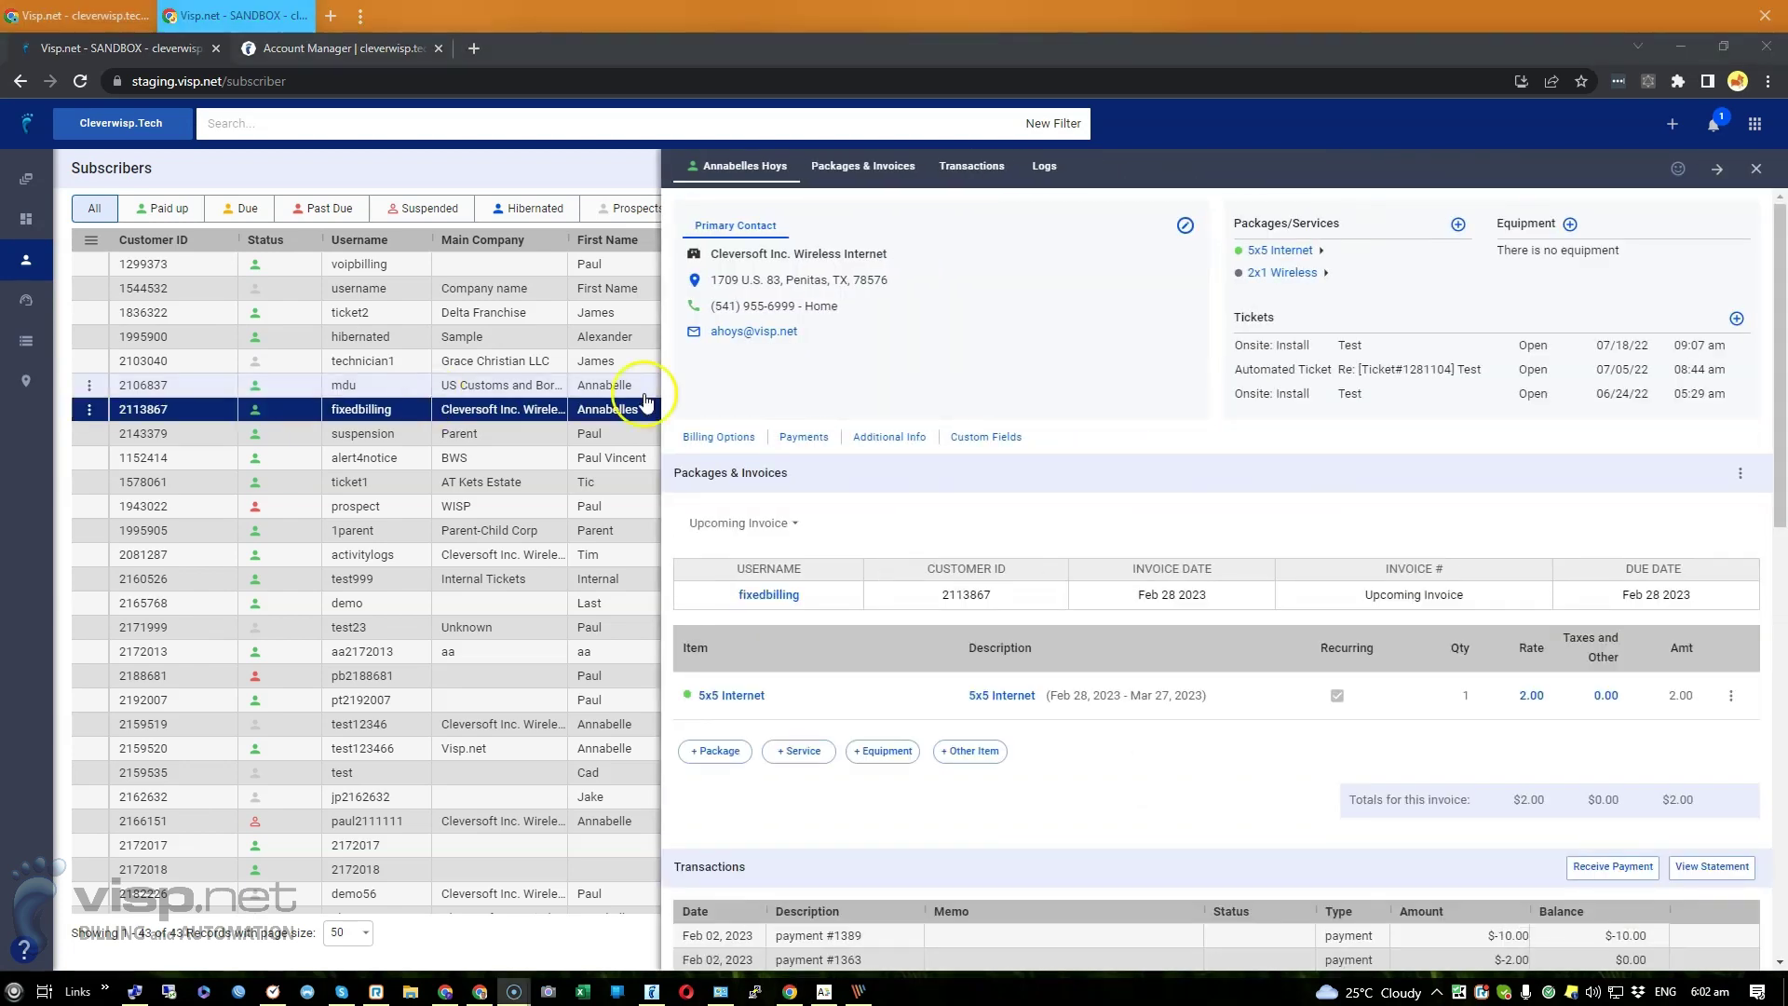
{"action": "left_click", "coordinate": [804, 438]}
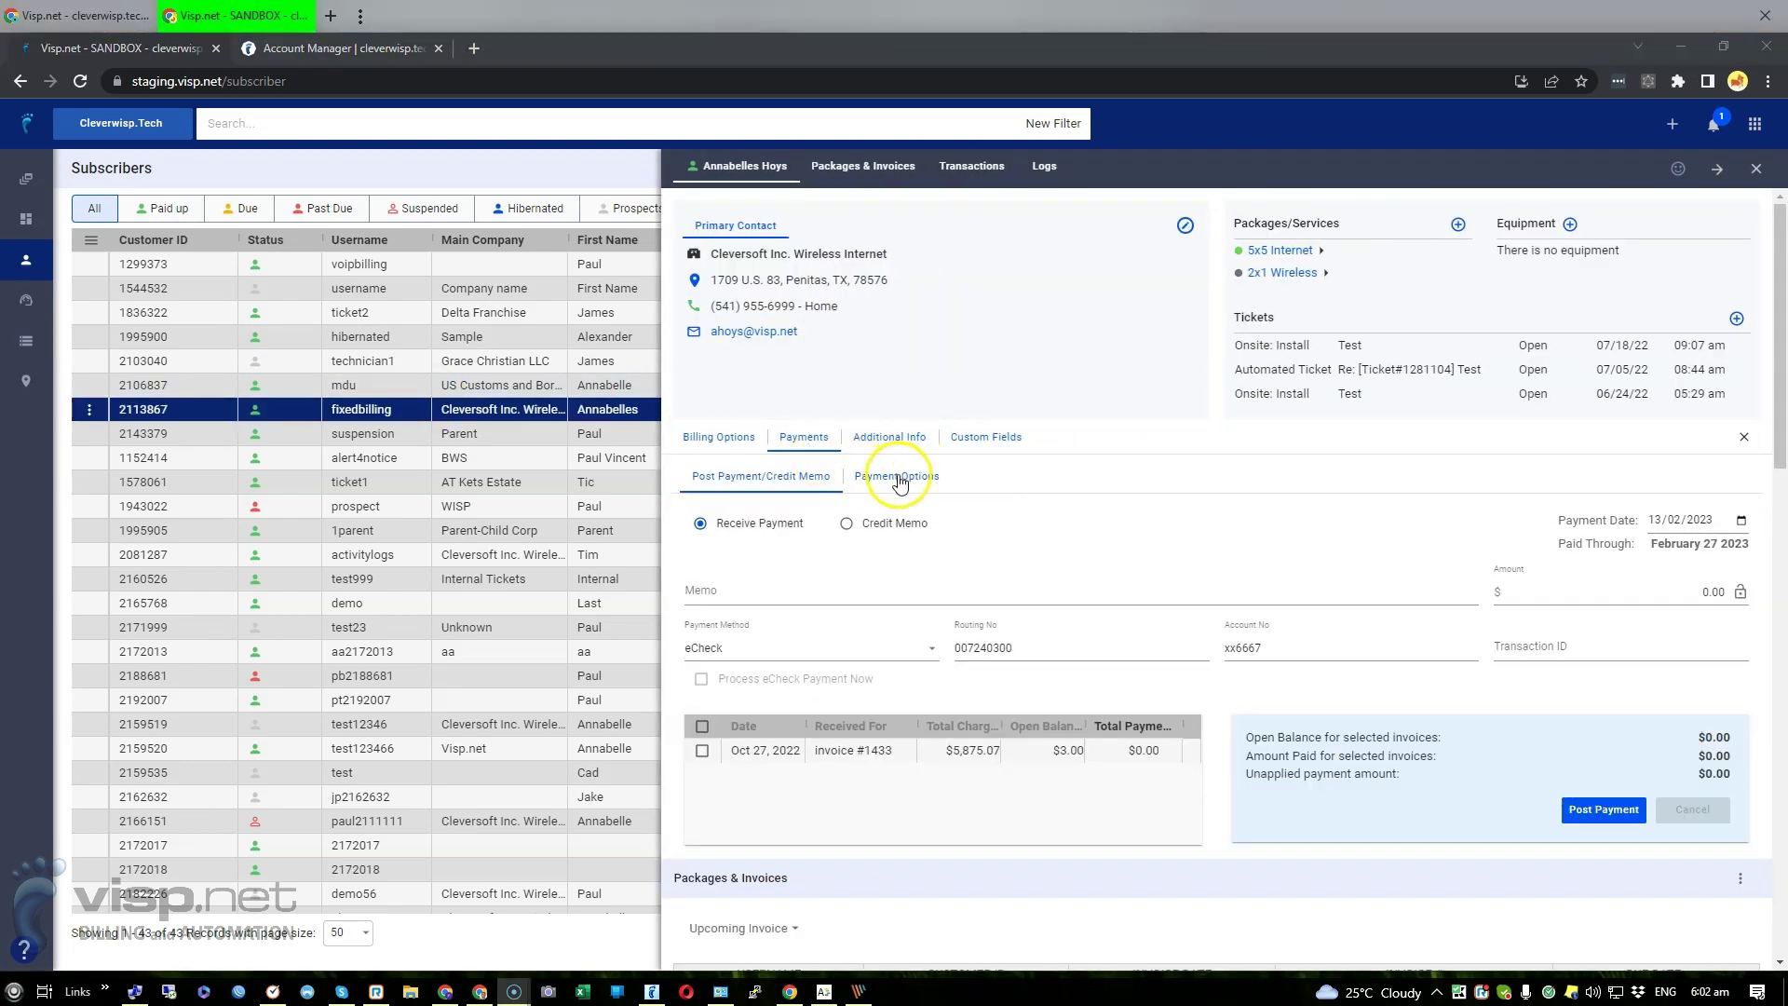
{"action": "left_click", "coordinate": [896, 476]}
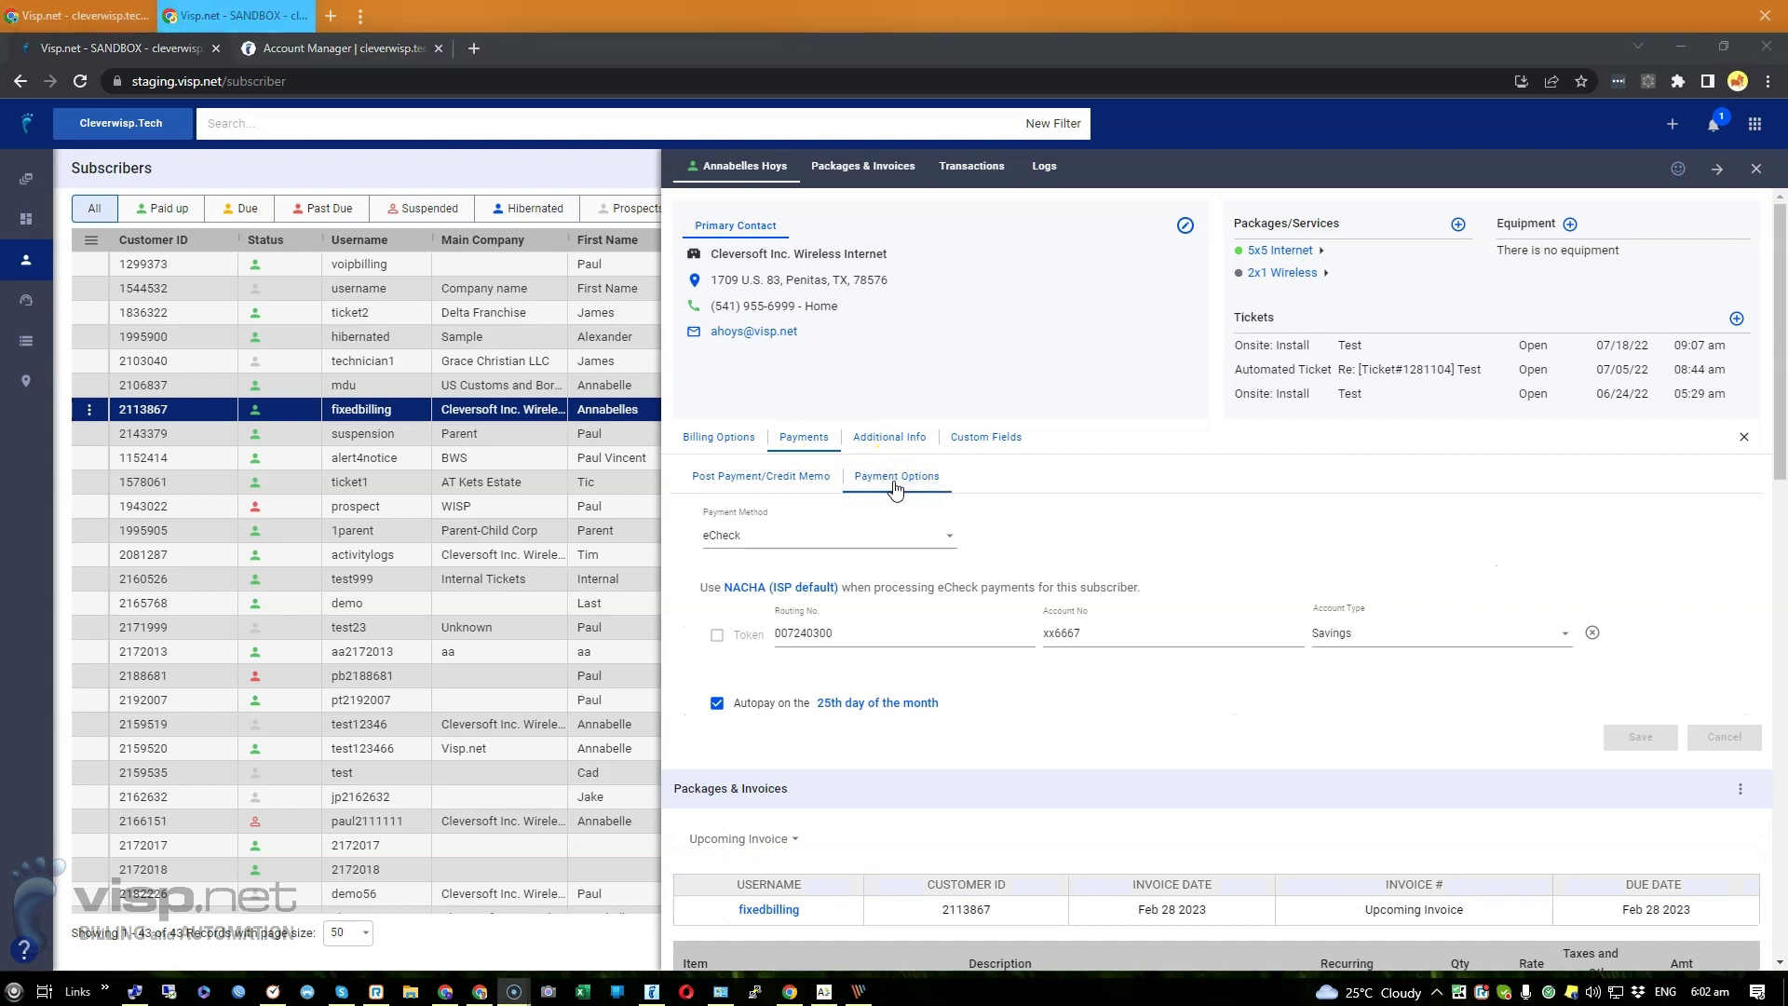
Keep eCheck via NACHA (ISP default), then edit the Routing No field
{"action": "left_click", "coordinate": [833, 538]}
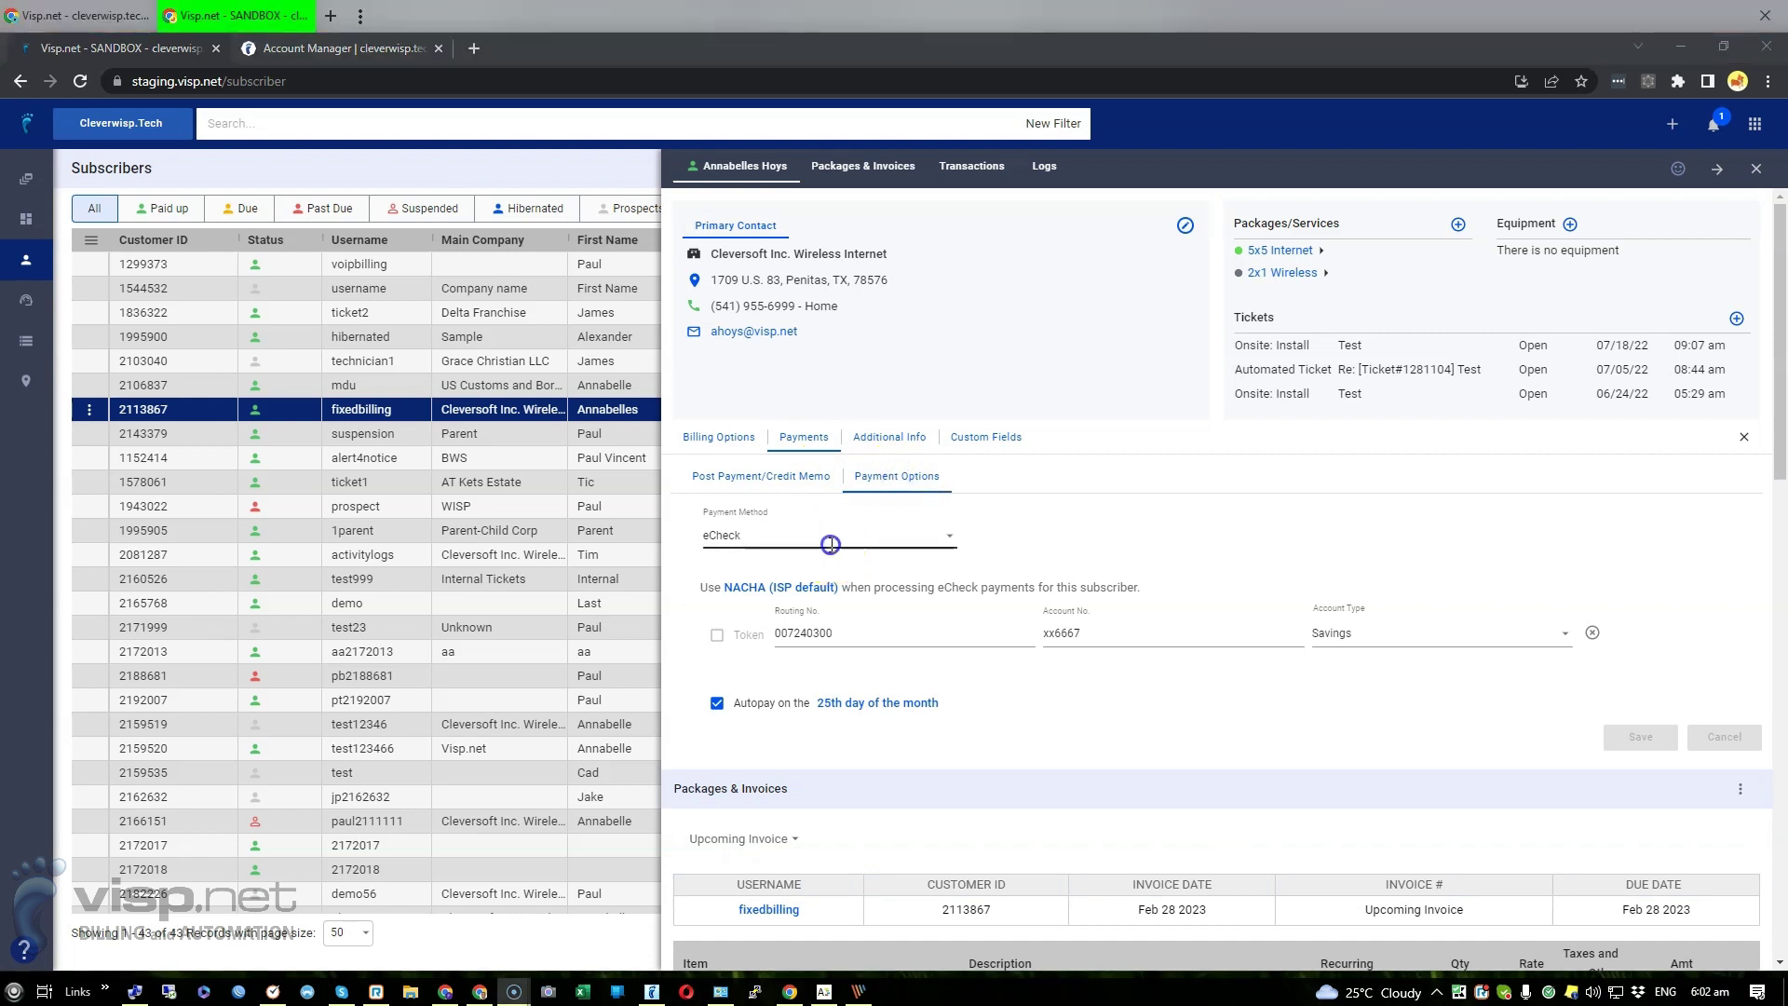
{"action": "left_click", "coordinate": [1001, 538]}
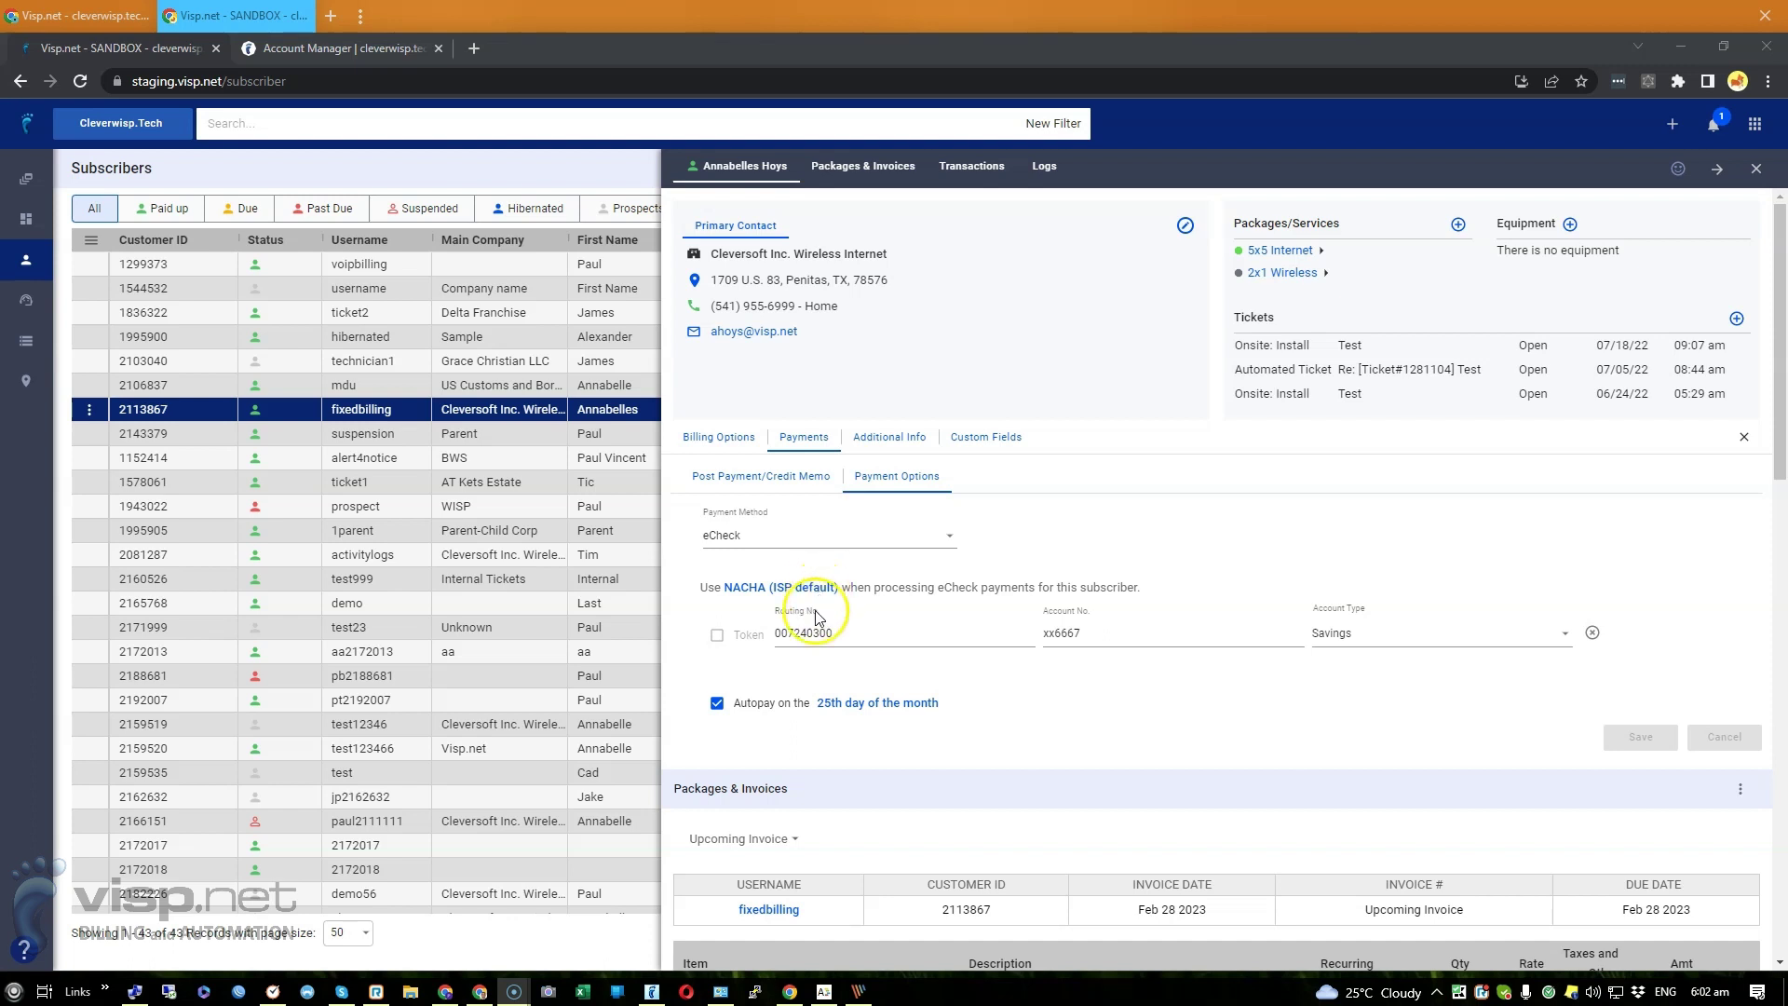
{"action": "left_click", "coordinate": [816, 589]}
{"action": "left_click", "coordinate": [818, 592]}
{"action": "left_click", "coordinate": [806, 634]}
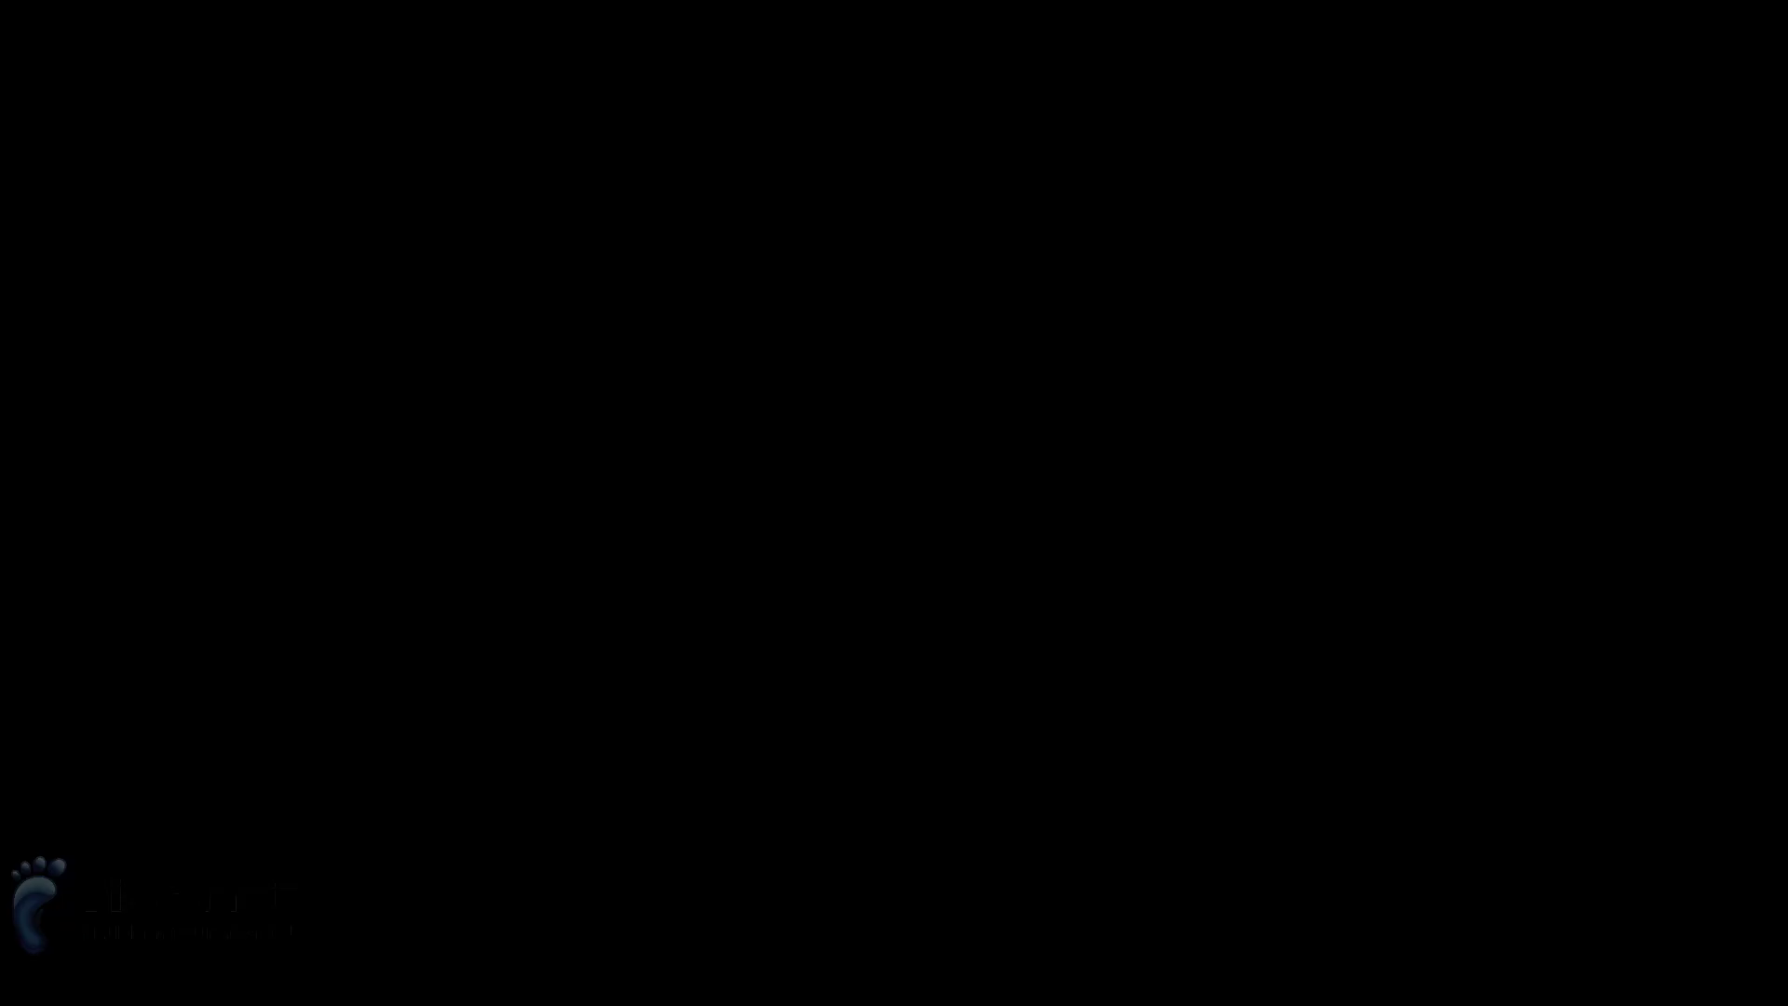
Cancel the account re-entry notice and leave the eCheck account type on Savings
{"action": "left_click", "coordinate": [1303, 567]}
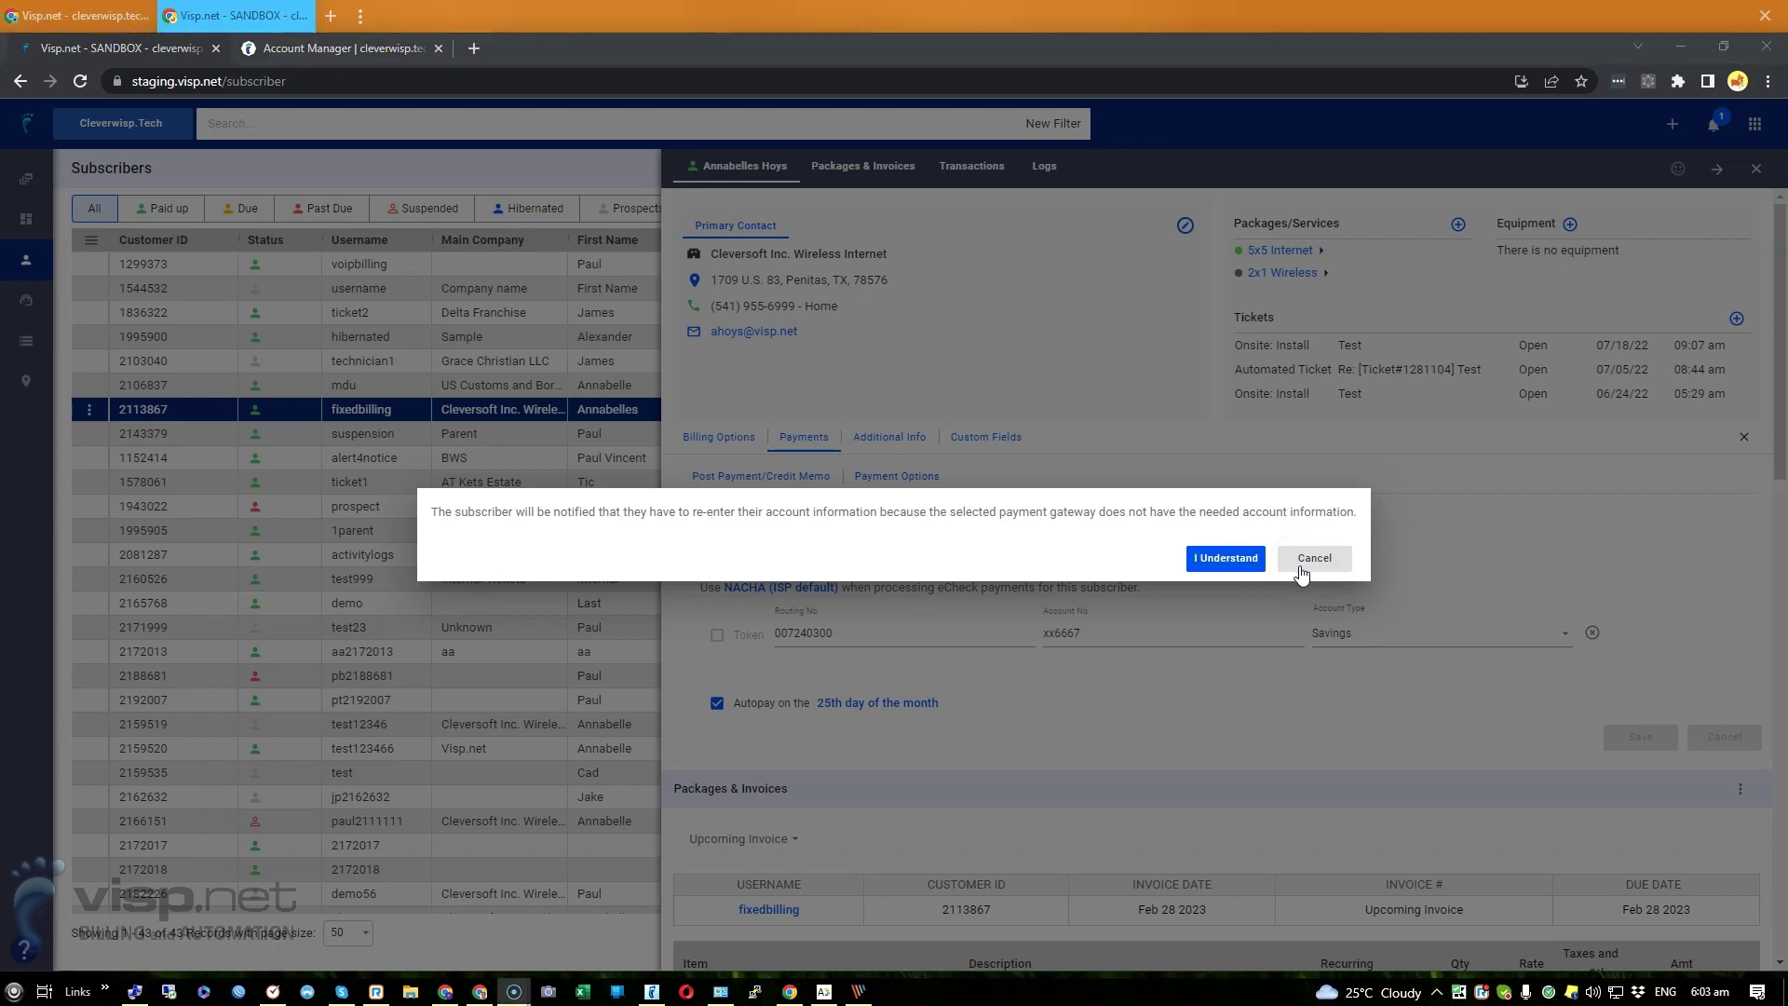
{"action": "left_click", "coordinate": [1311, 558]}
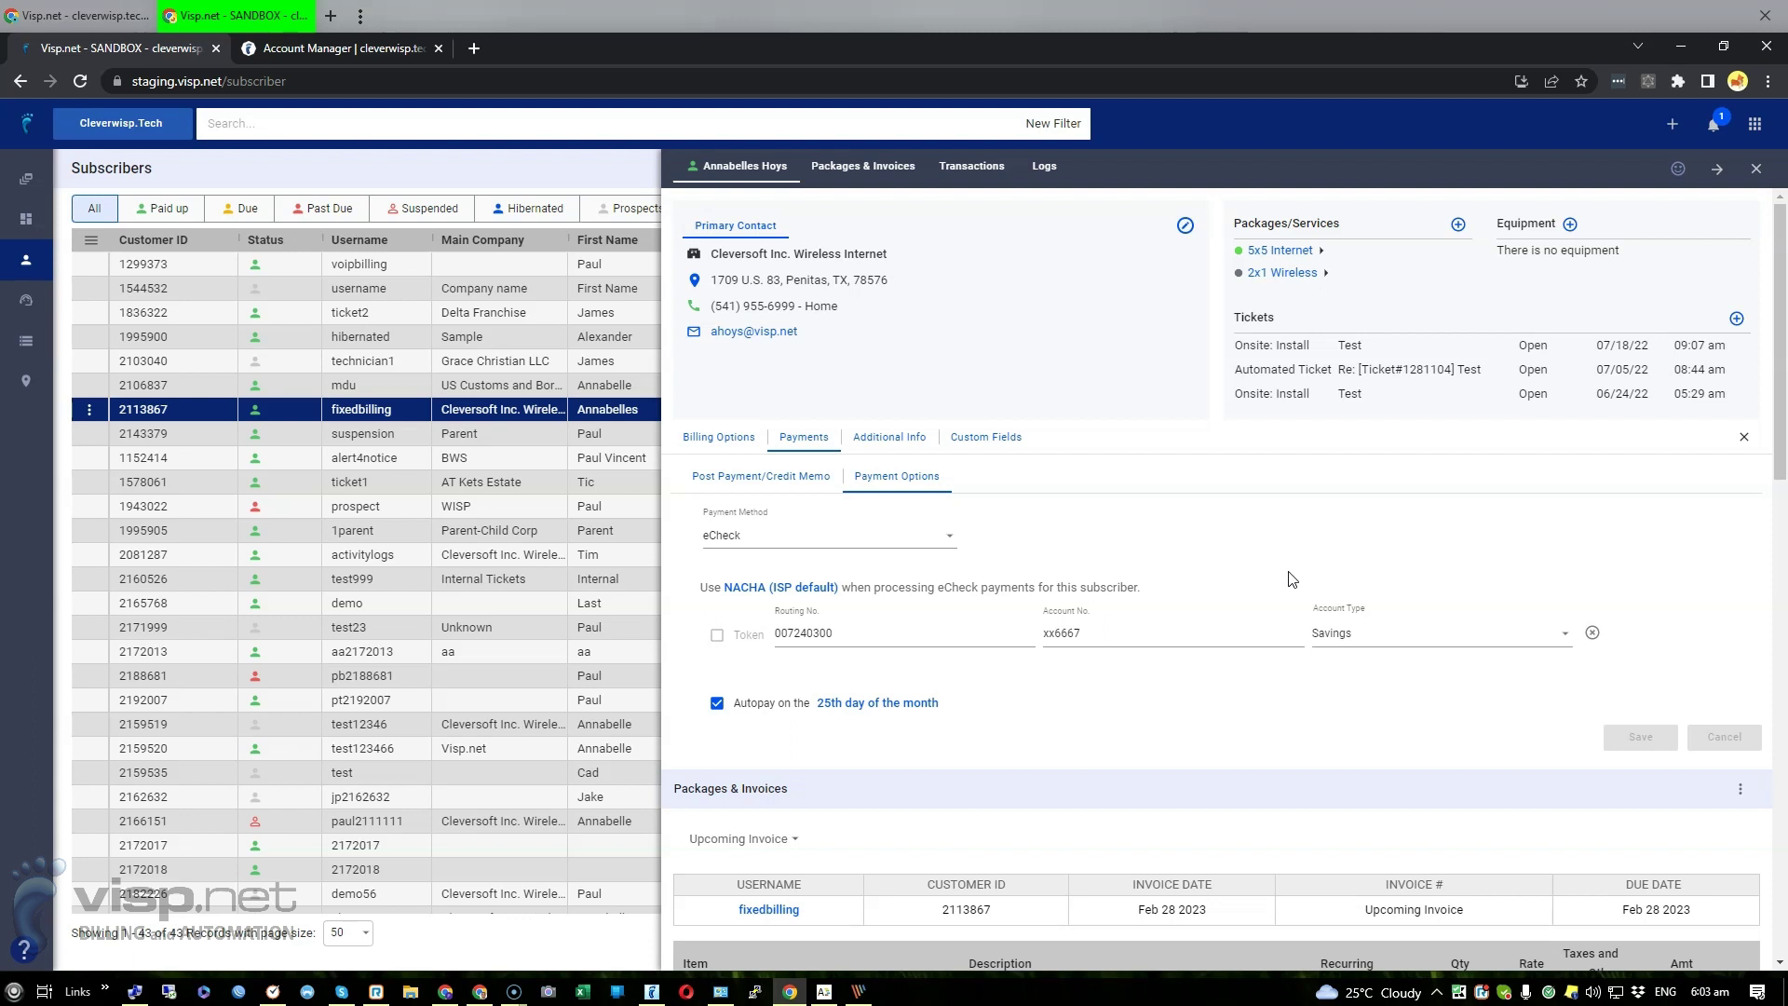
{"action": "left_click", "coordinate": [1402, 642]}
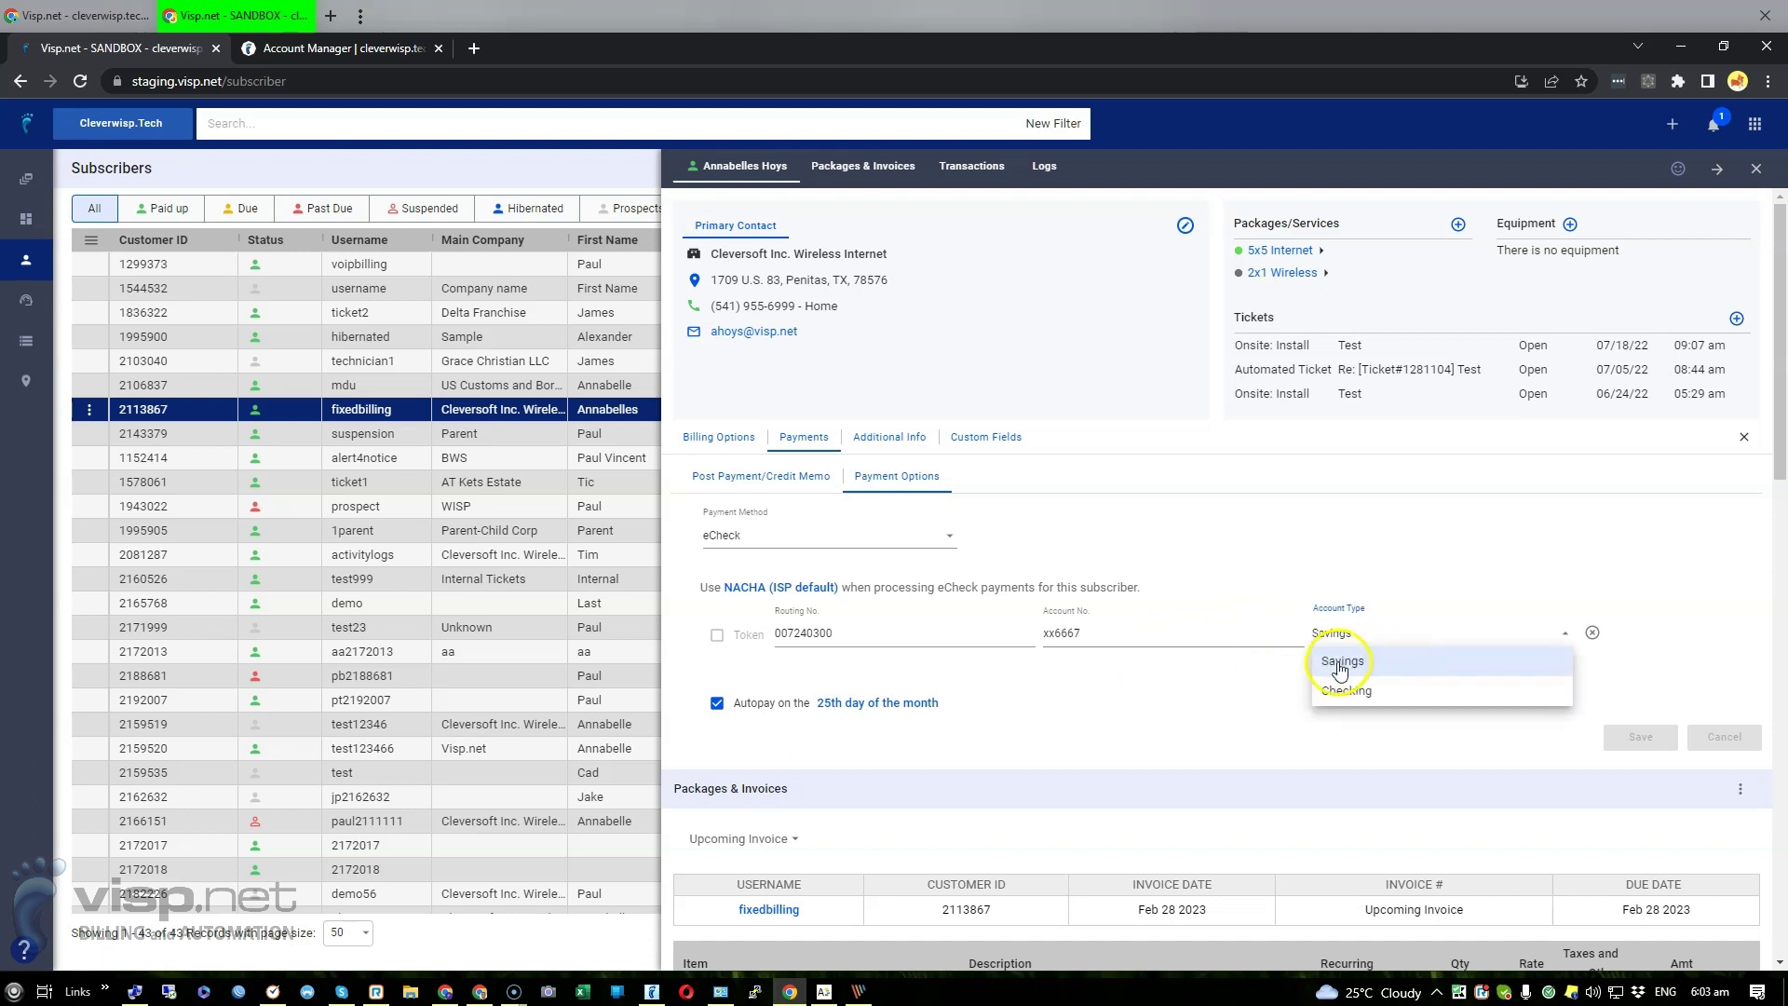
{"action": "left_click", "coordinate": [1360, 693]}
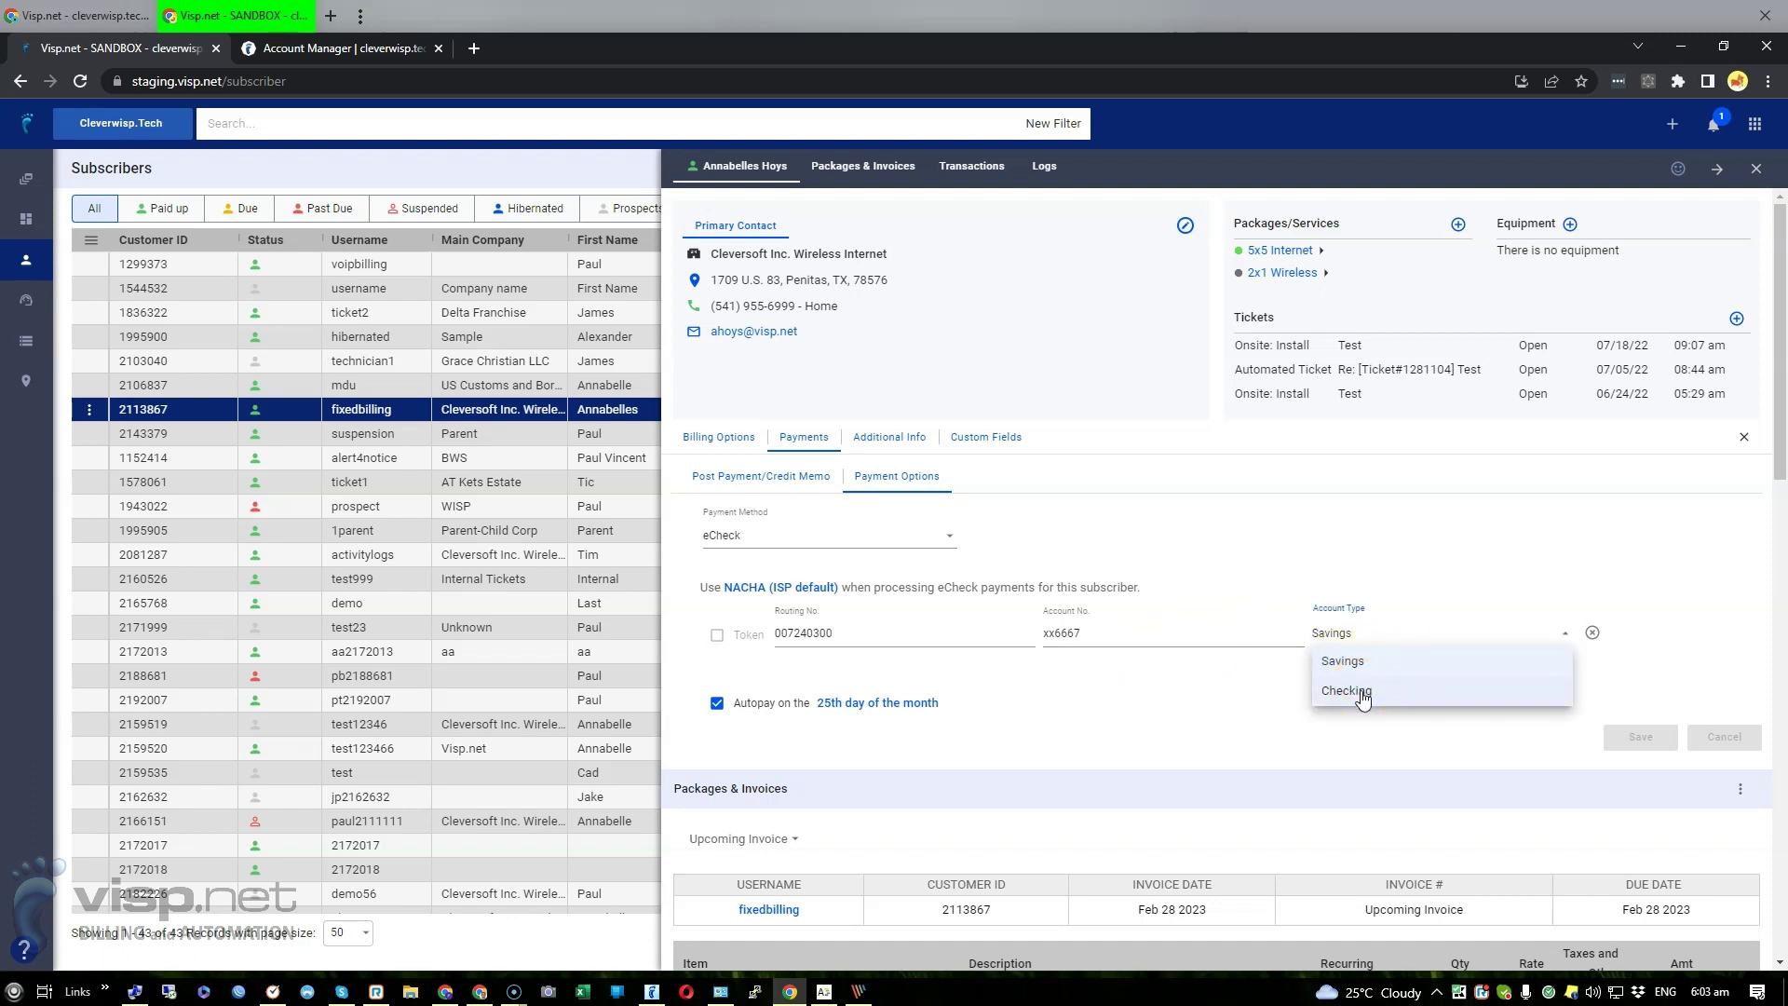
{"action": "left_click", "coordinate": [1185, 690]}
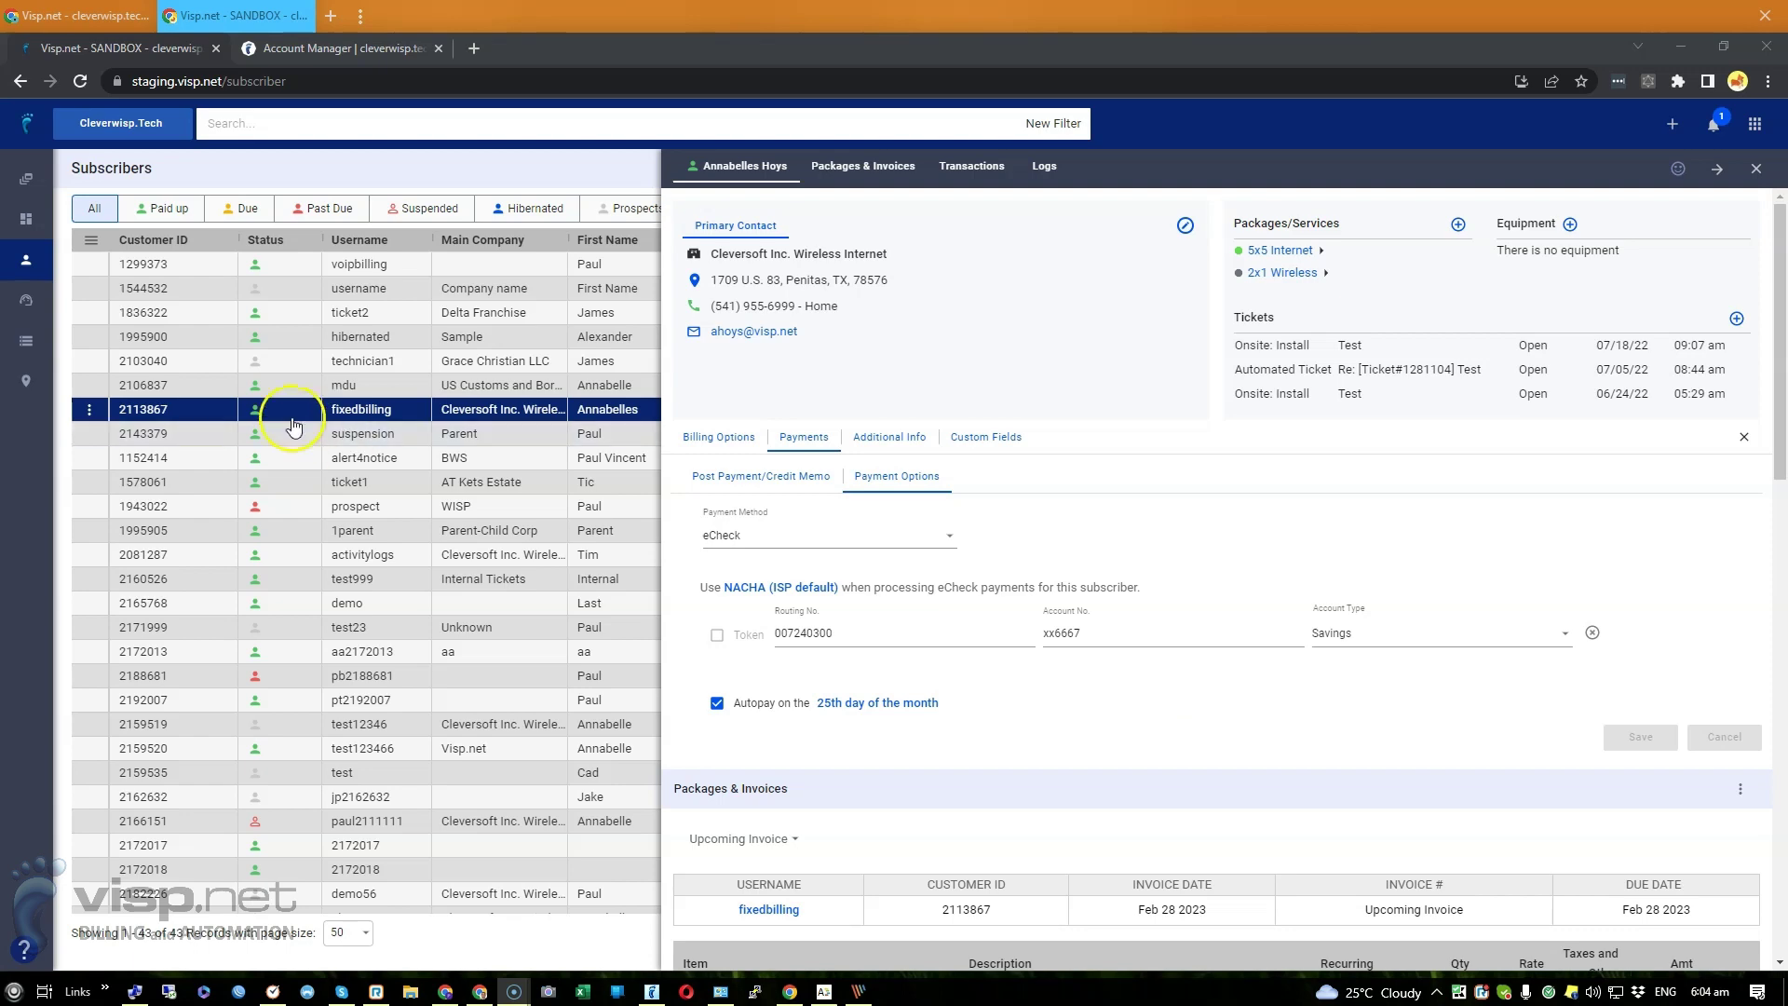
{"action": "left_click", "coordinate": [89, 409]}
Open the fixedbilling subscriber's customer portal Payment Information page
{"action": "left_click", "coordinate": [127, 495]}
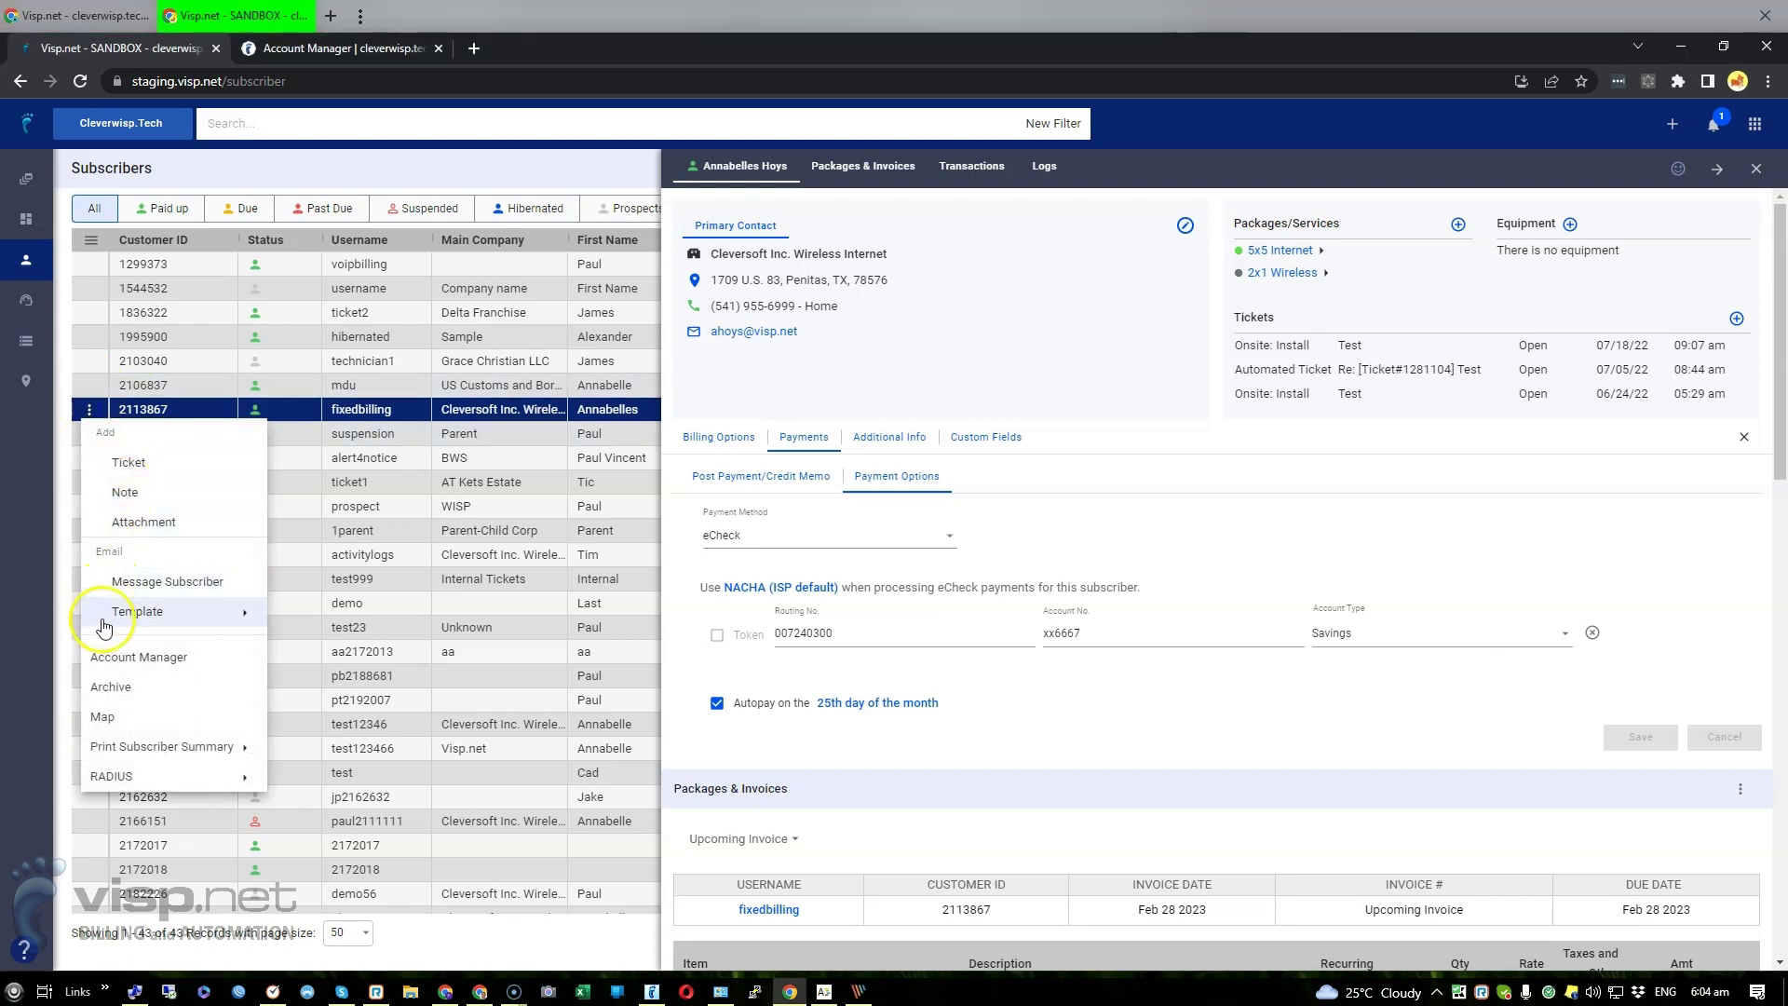
{"action": "left_click", "coordinate": [110, 655]}
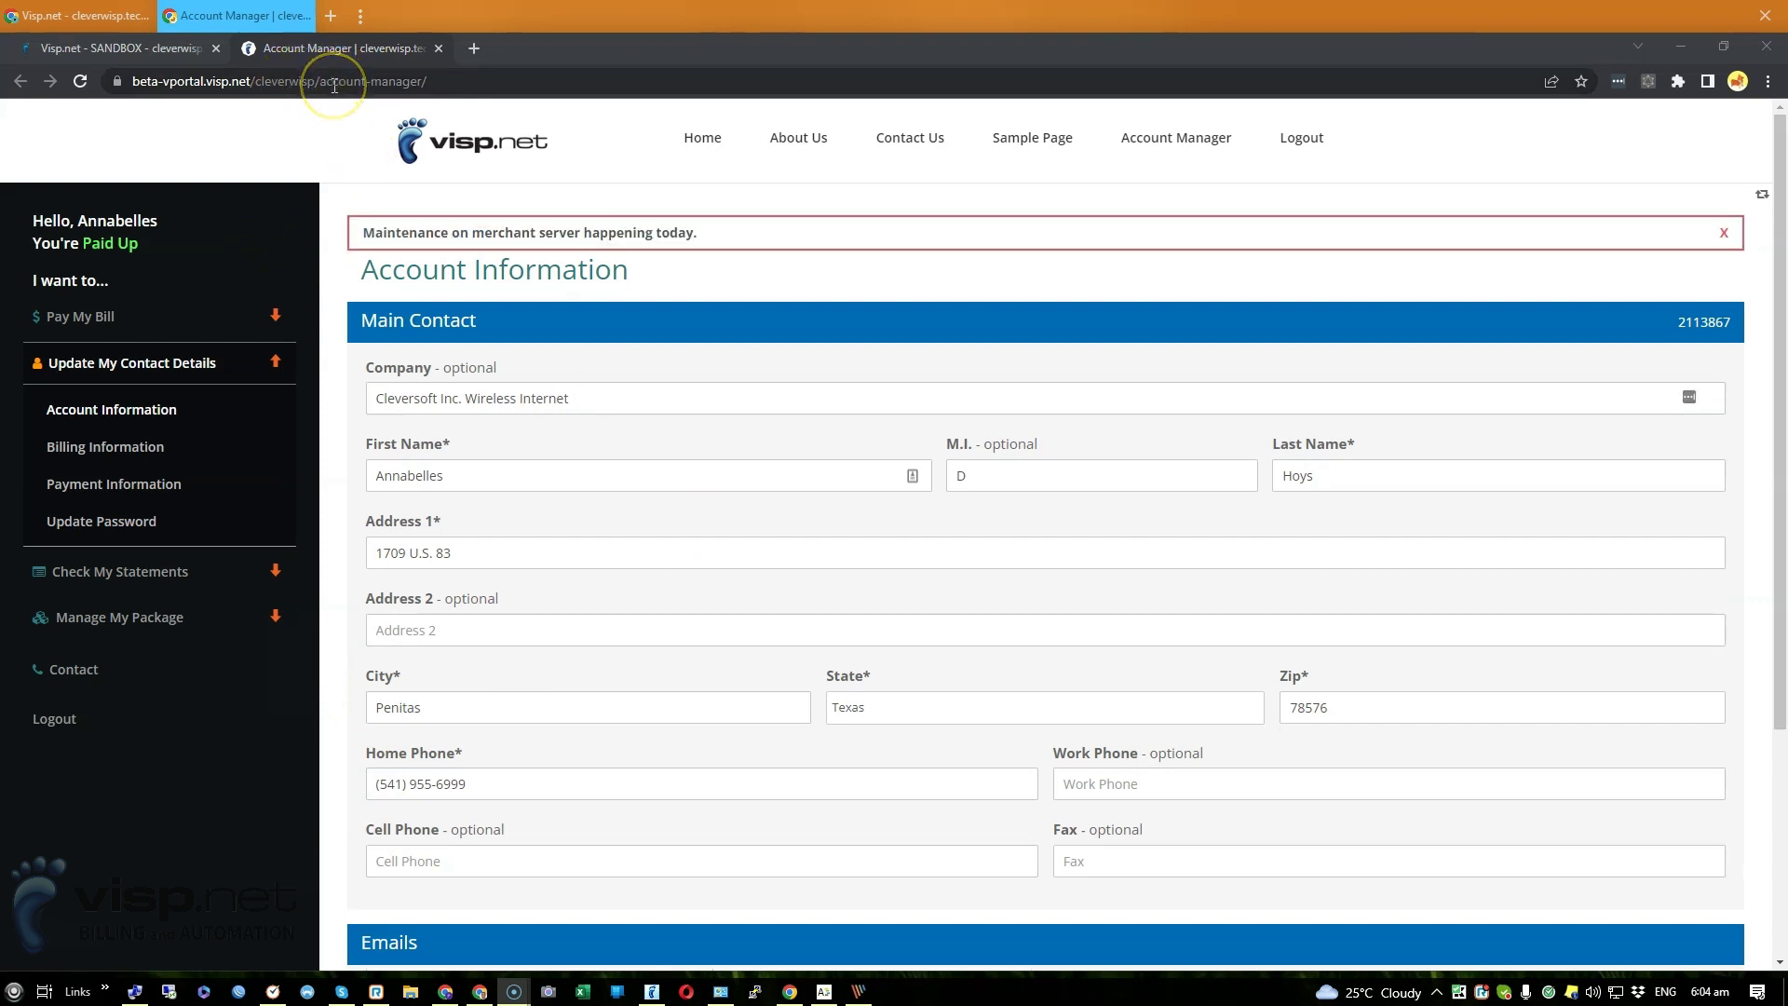
{"action": "left_click", "coordinate": [131, 484]}
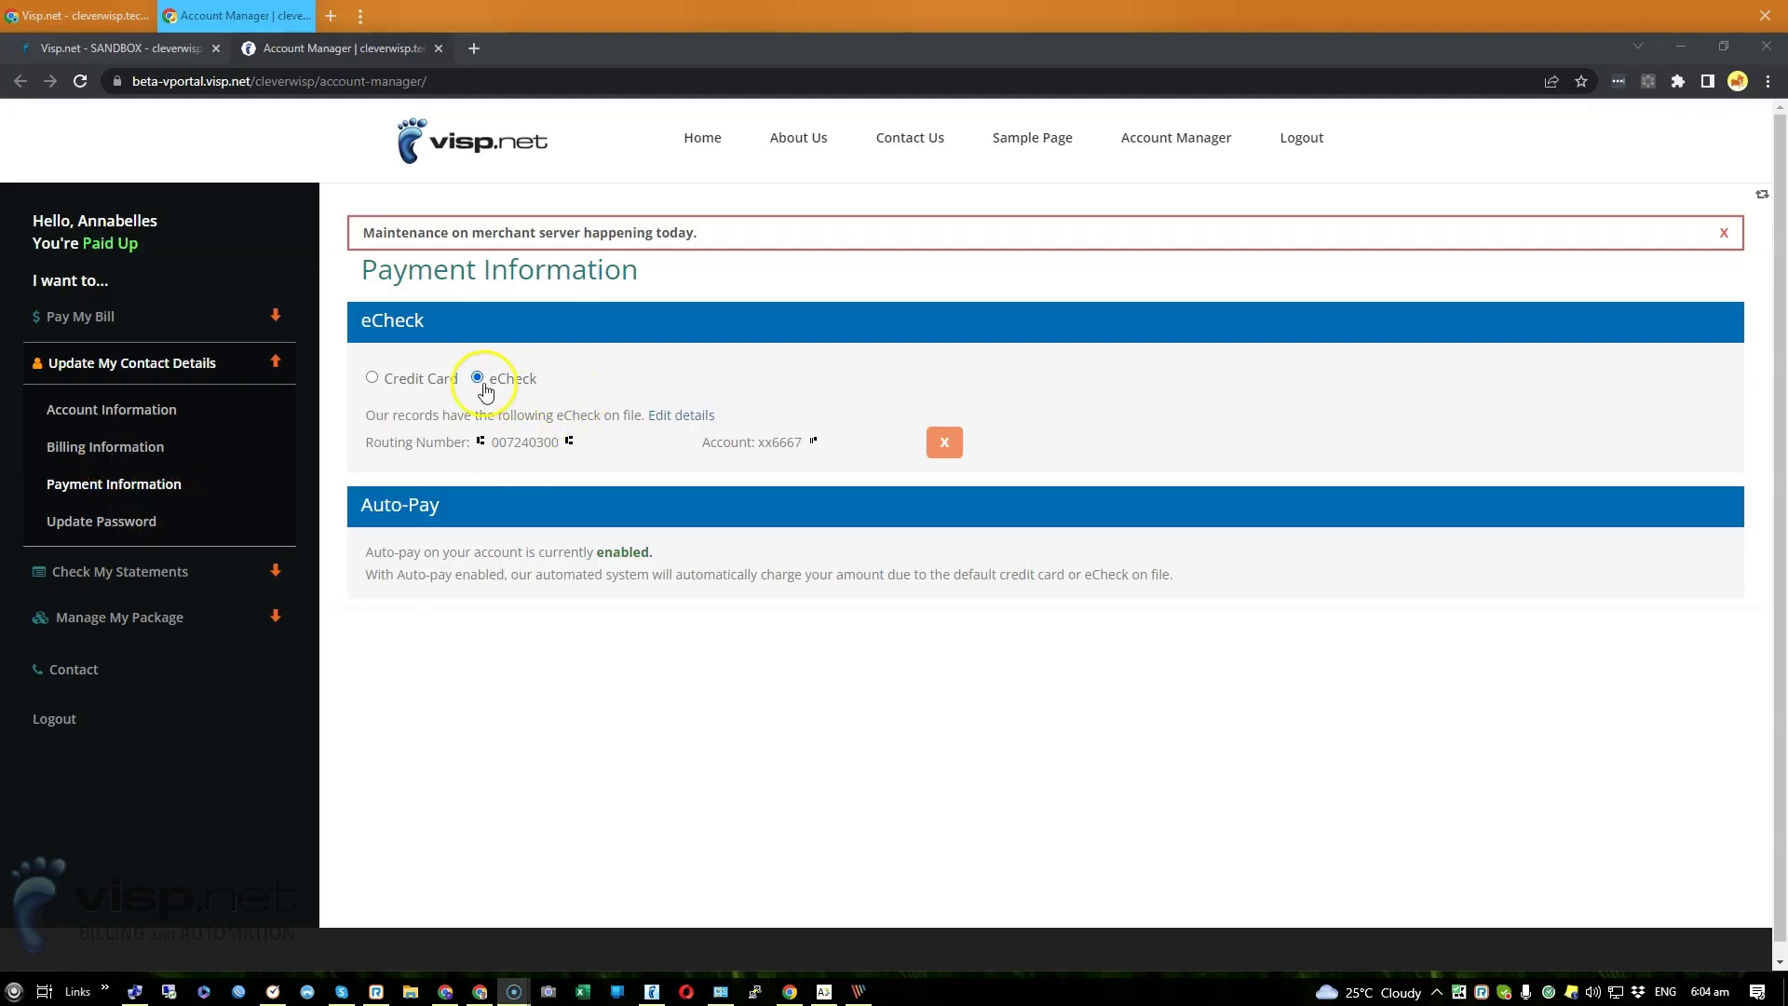
Select eCheck, edit its details, agree to the Terms and Conditions, and save
{"action": "left_click", "coordinate": [475, 379]}
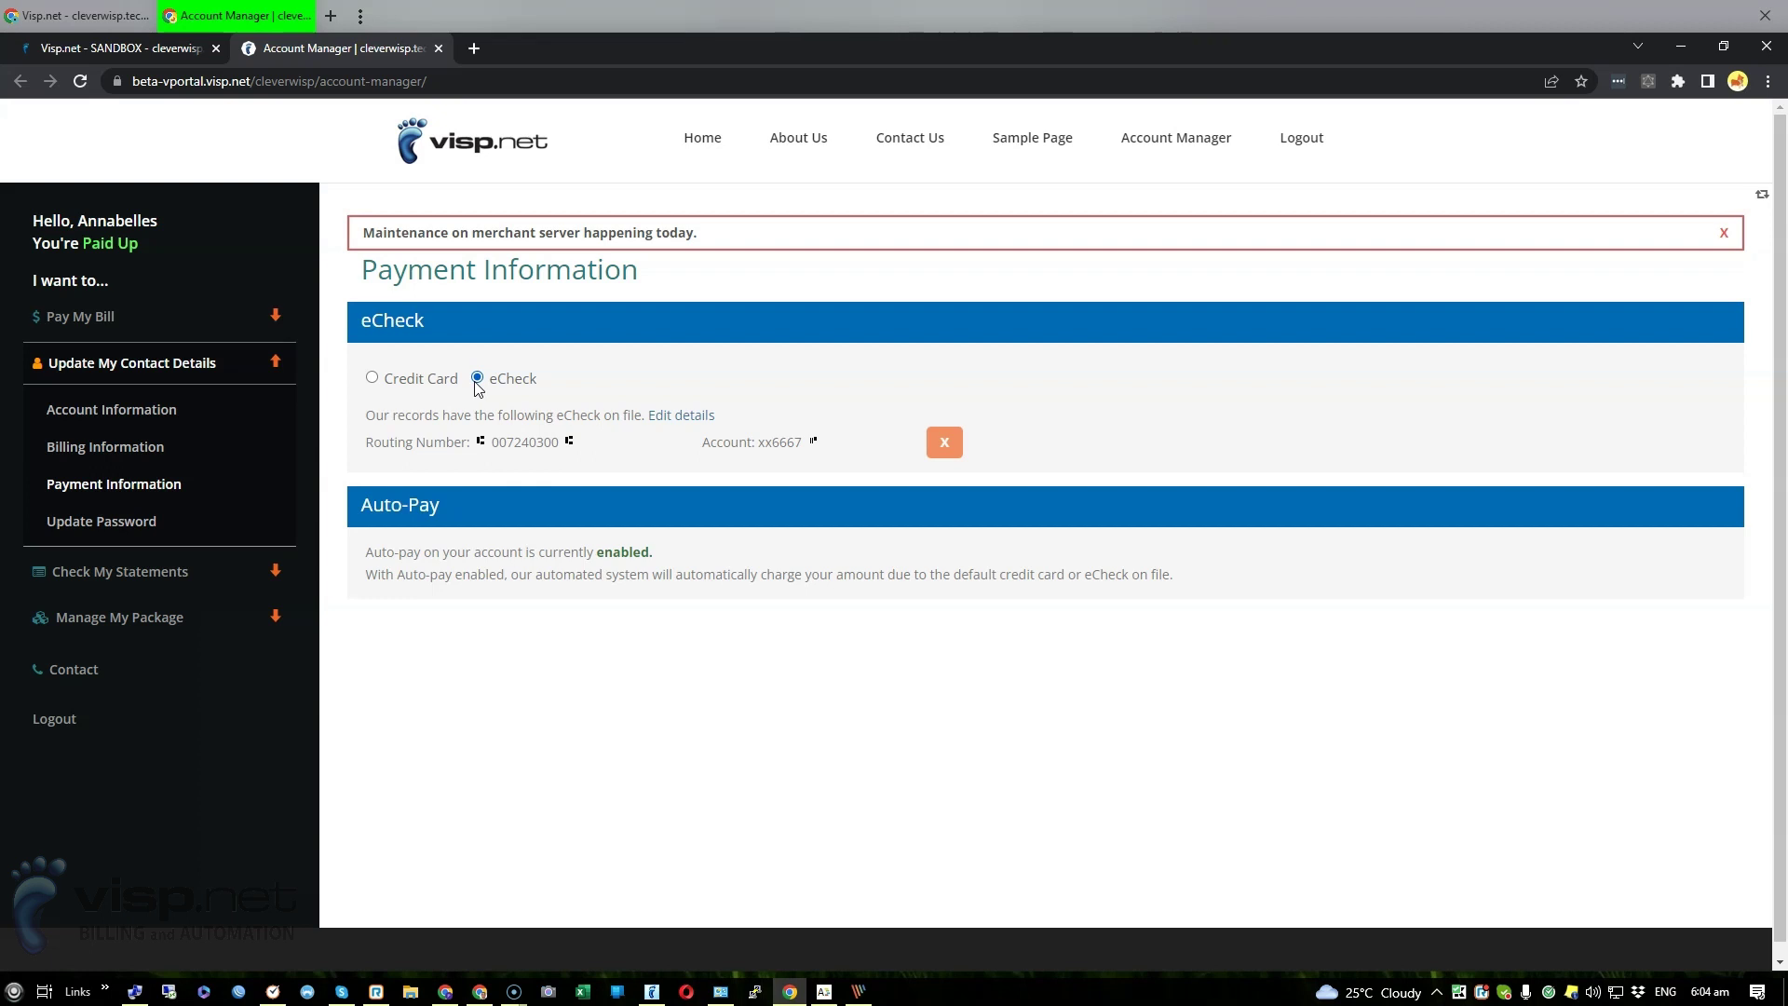
{"action": "left_click", "coordinate": [666, 414]}
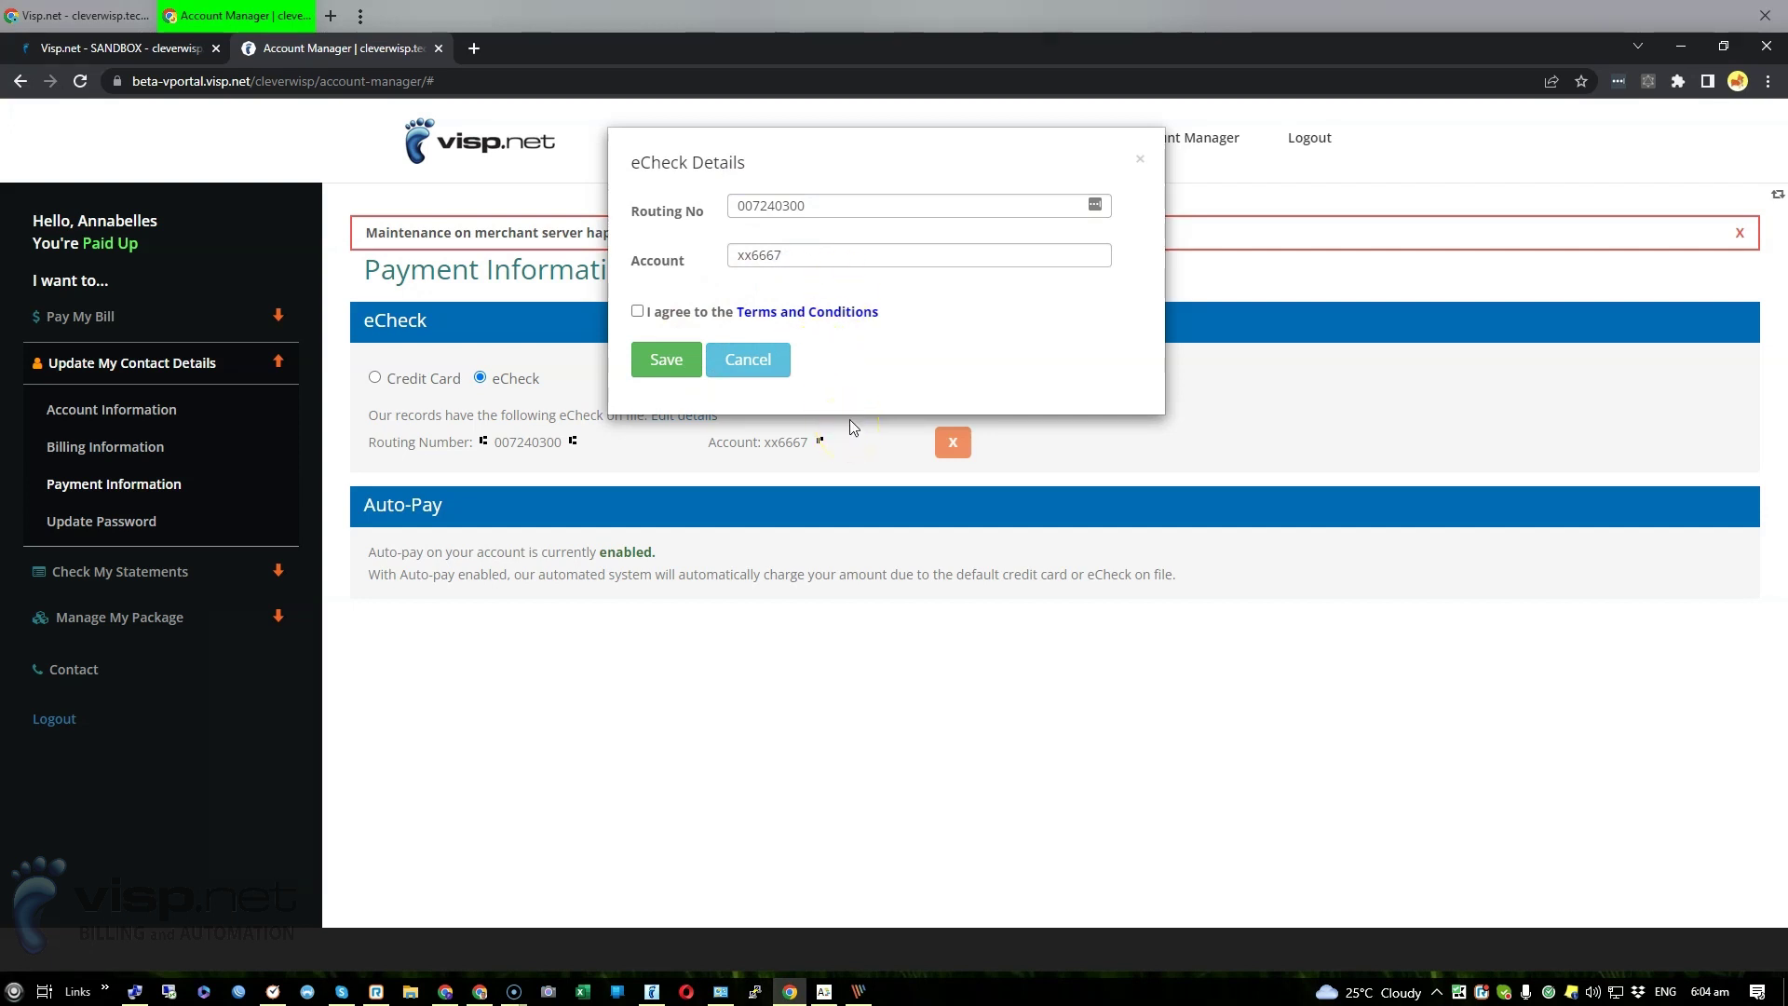
{"action": "left_click", "coordinate": [637, 311]}
{"action": "left_click", "coordinate": [663, 363]}
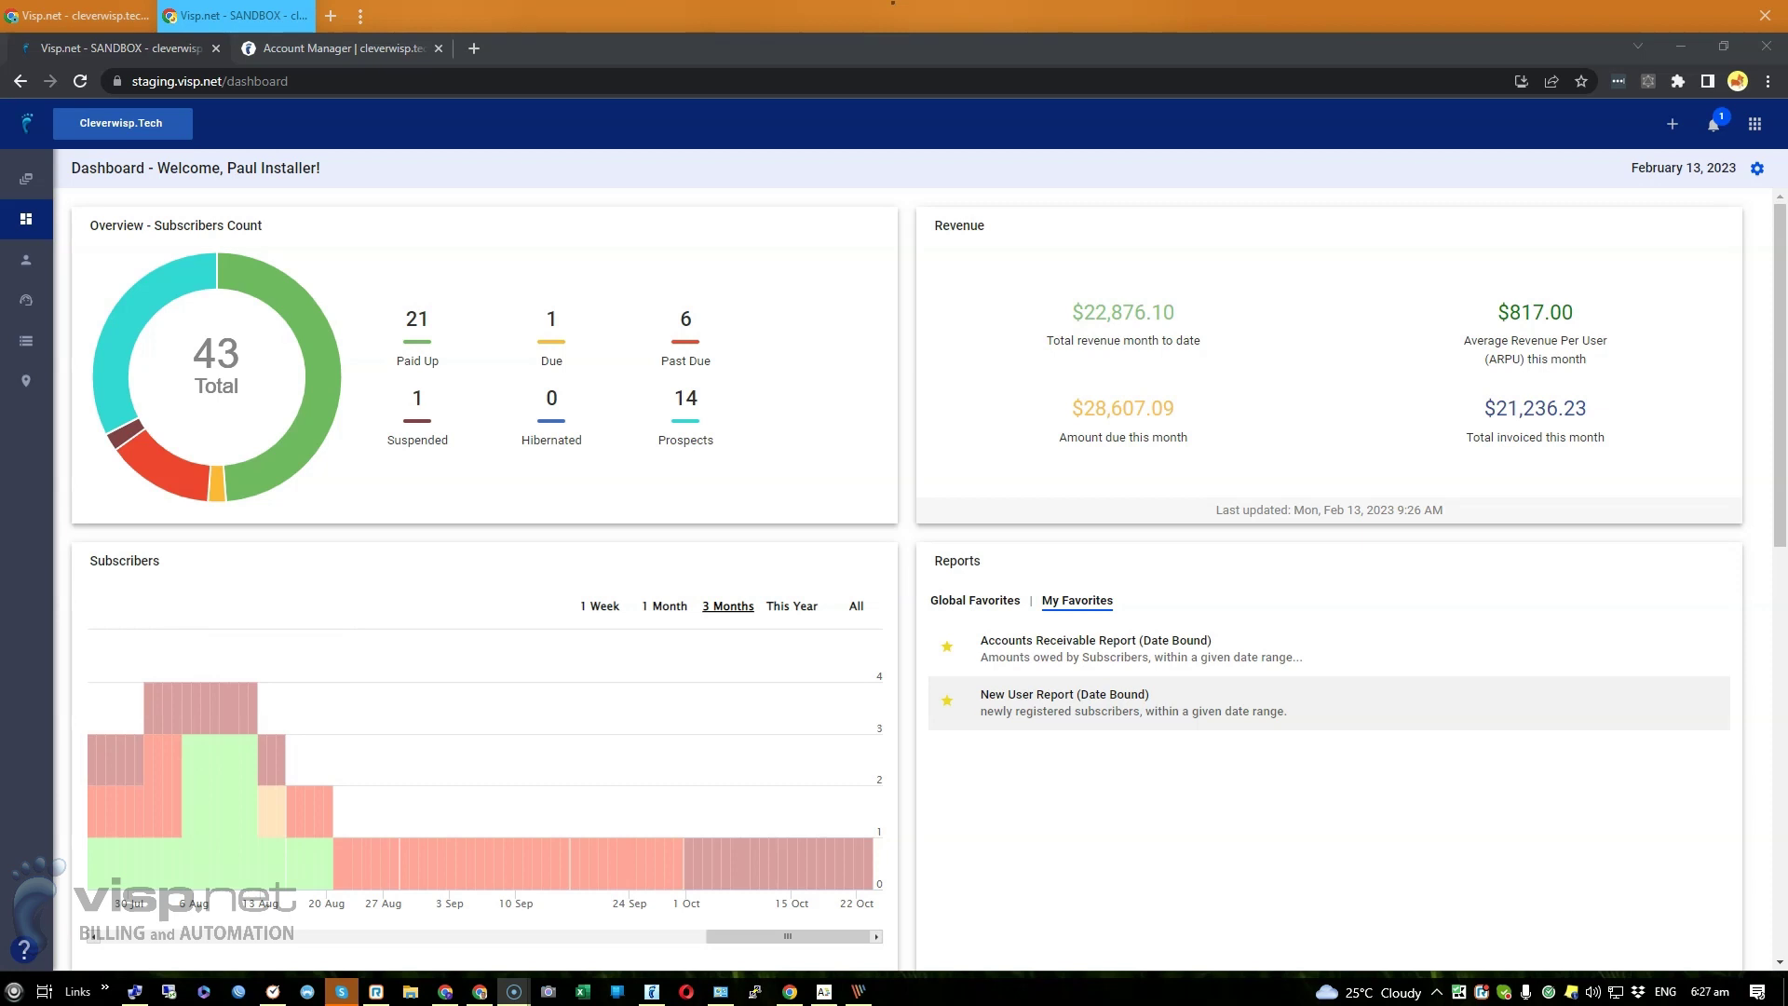
Start receiving a payment on the subscriber's Payments section
{"action": "left_click", "coordinate": [236, 708]}
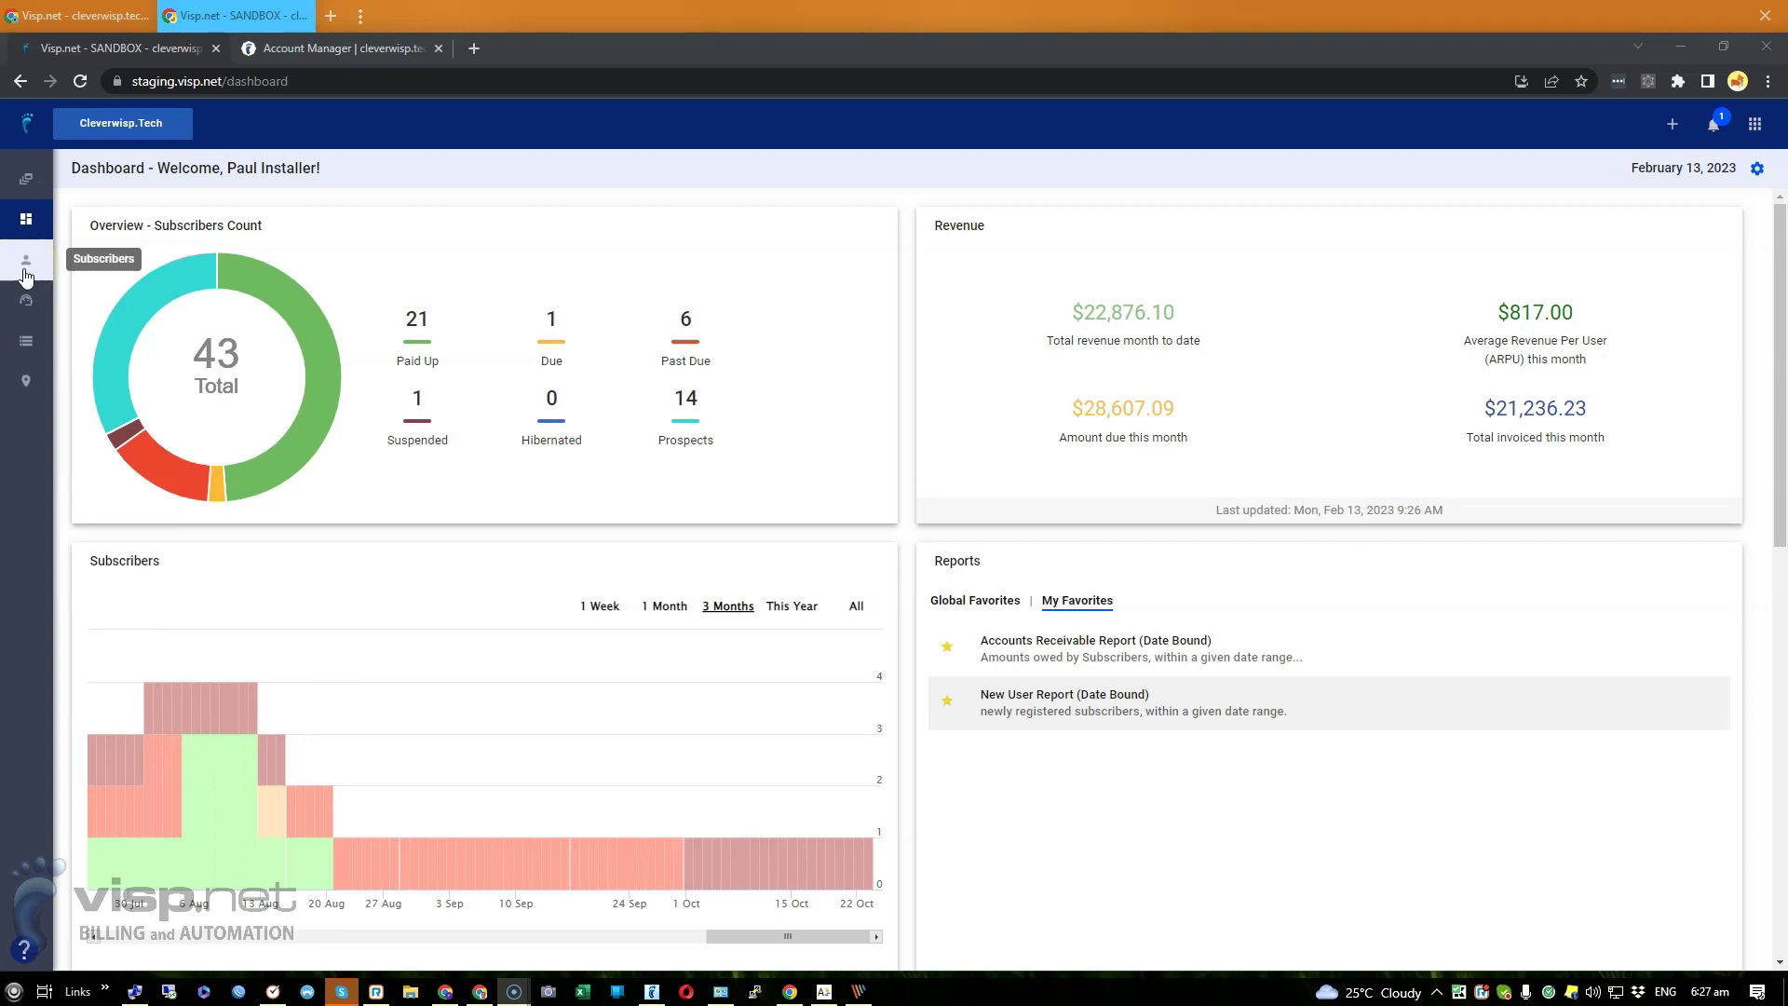
{"action": "left_click", "coordinate": [26, 276]}
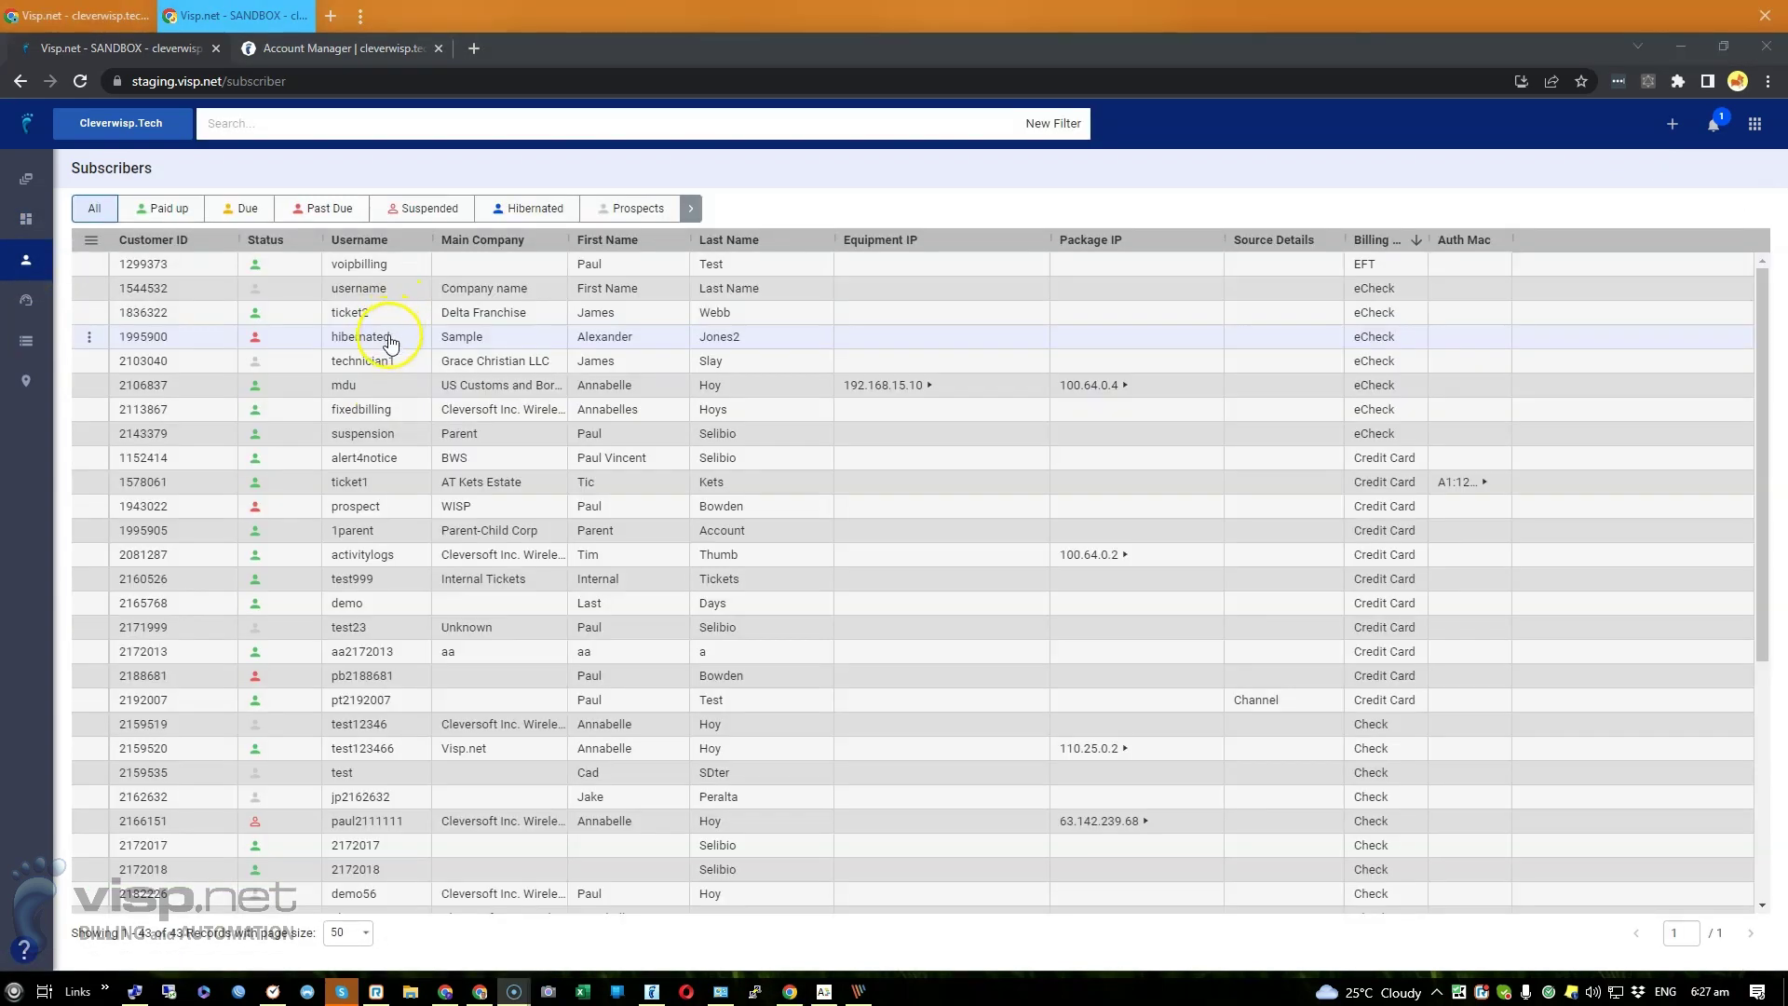
{"action": "left_click", "coordinate": [387, 338]}
{"action": "left_click", "coordinate": [801, 437]}
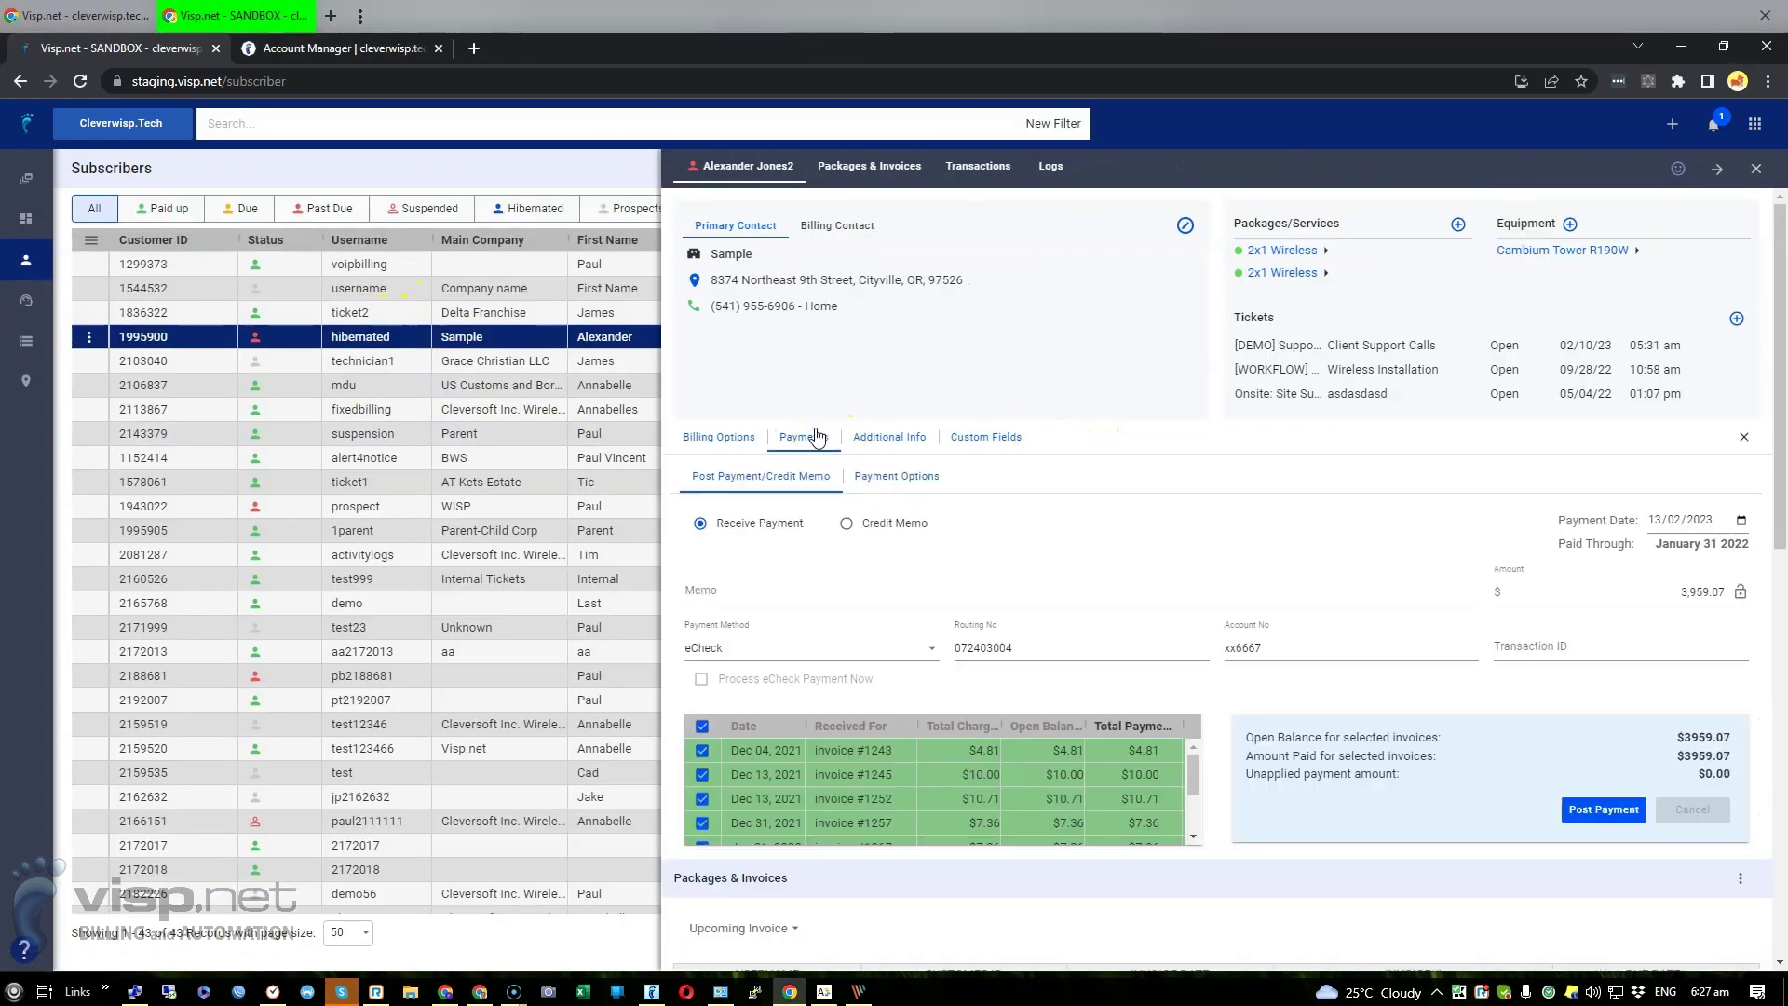
{"action": "left_click", "coordinate": [700, 523]}
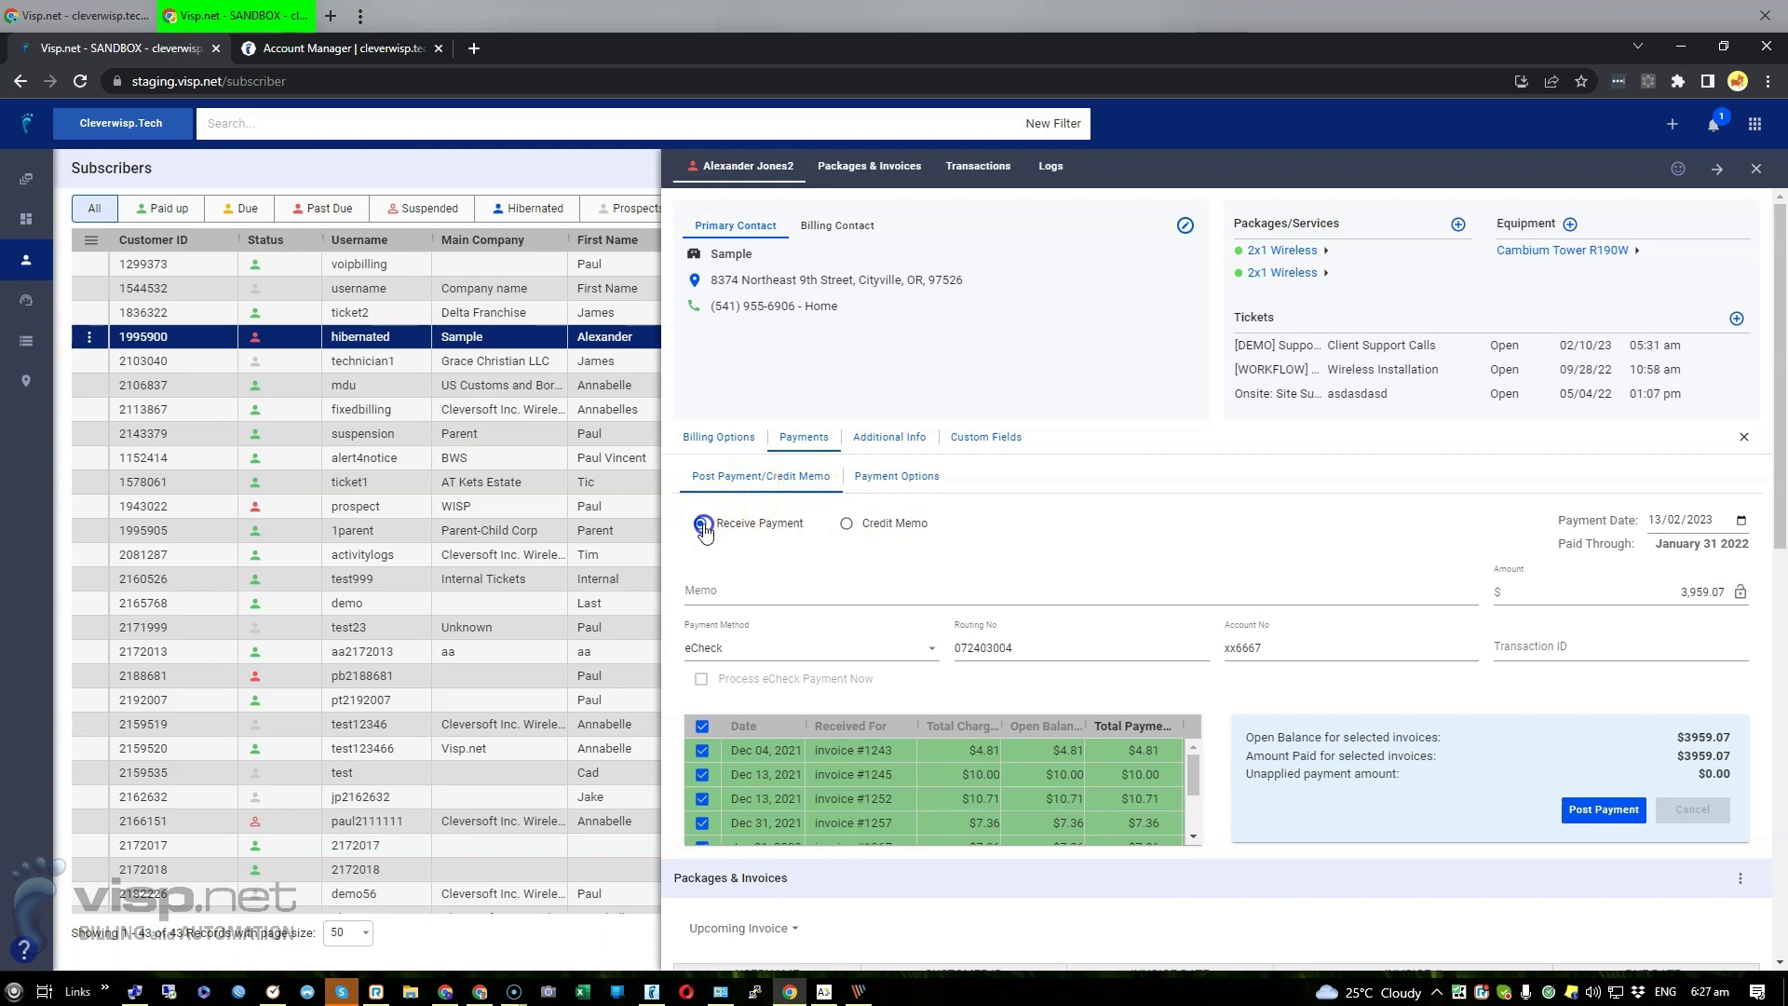
Post the $3,959.07 eCheck payment with memo 'Test' and transaction ID 213113
{"action": "left_click", "coordinate": [785, 599]}
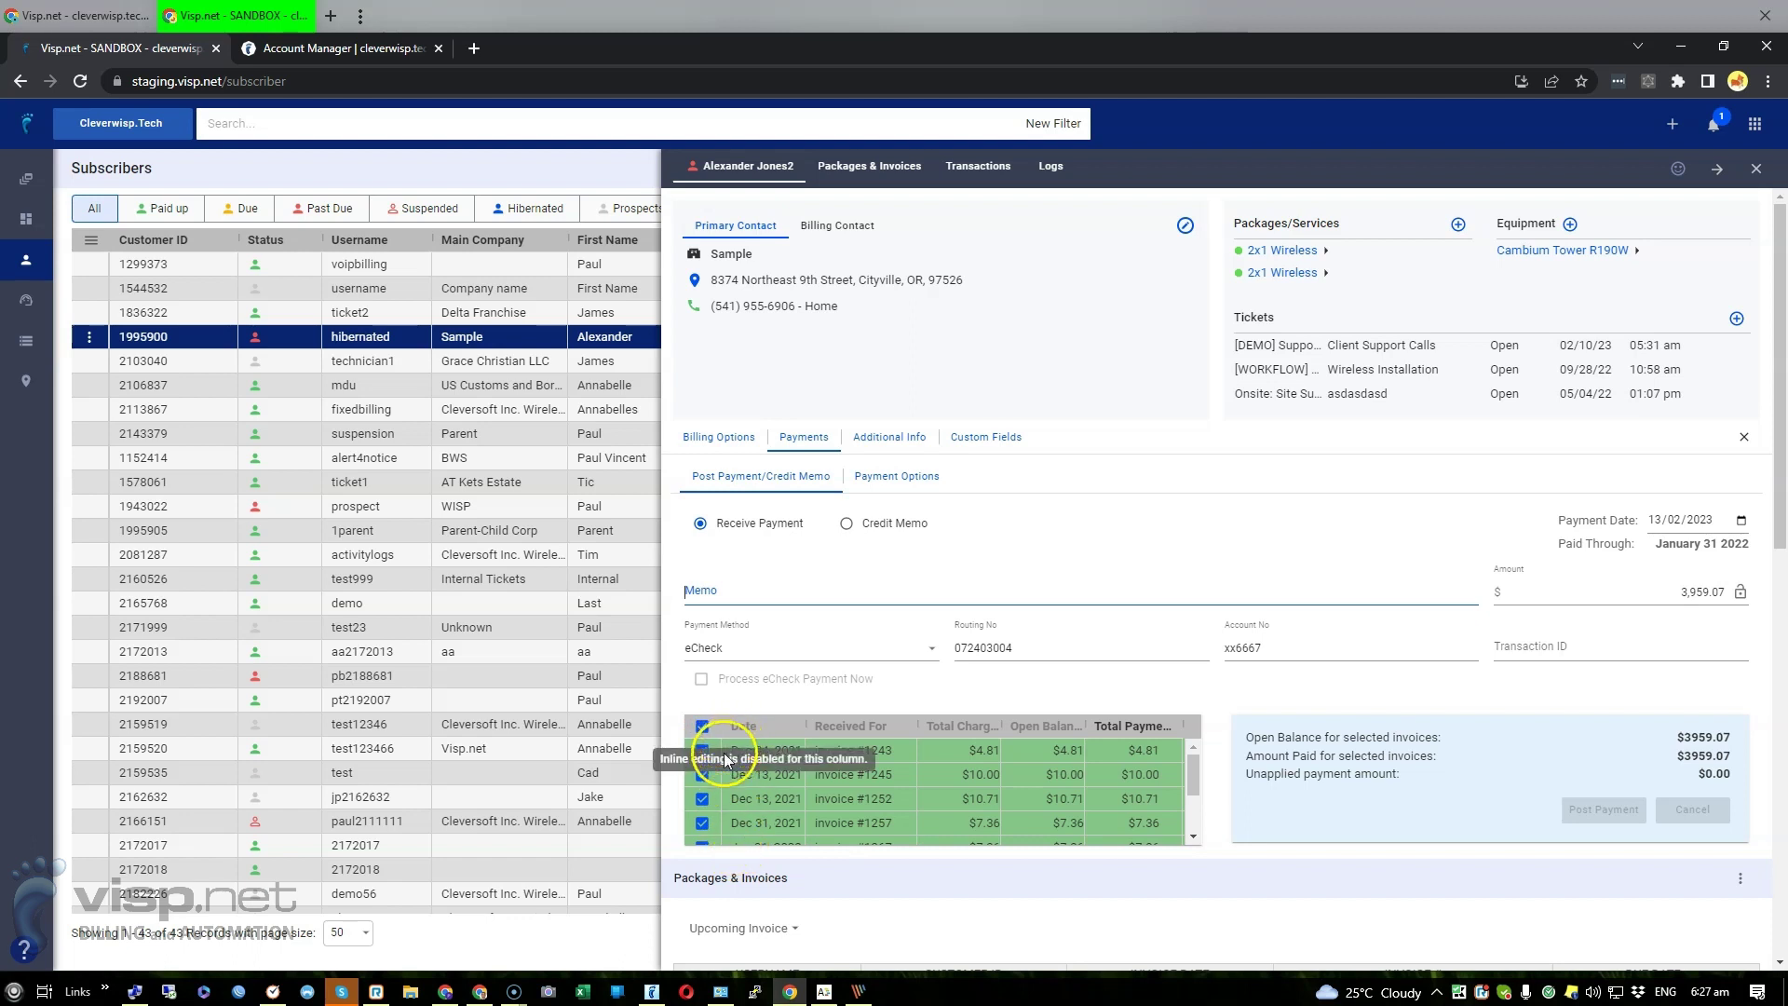
{"action": "left_click", "coordinate": [779, 585]}
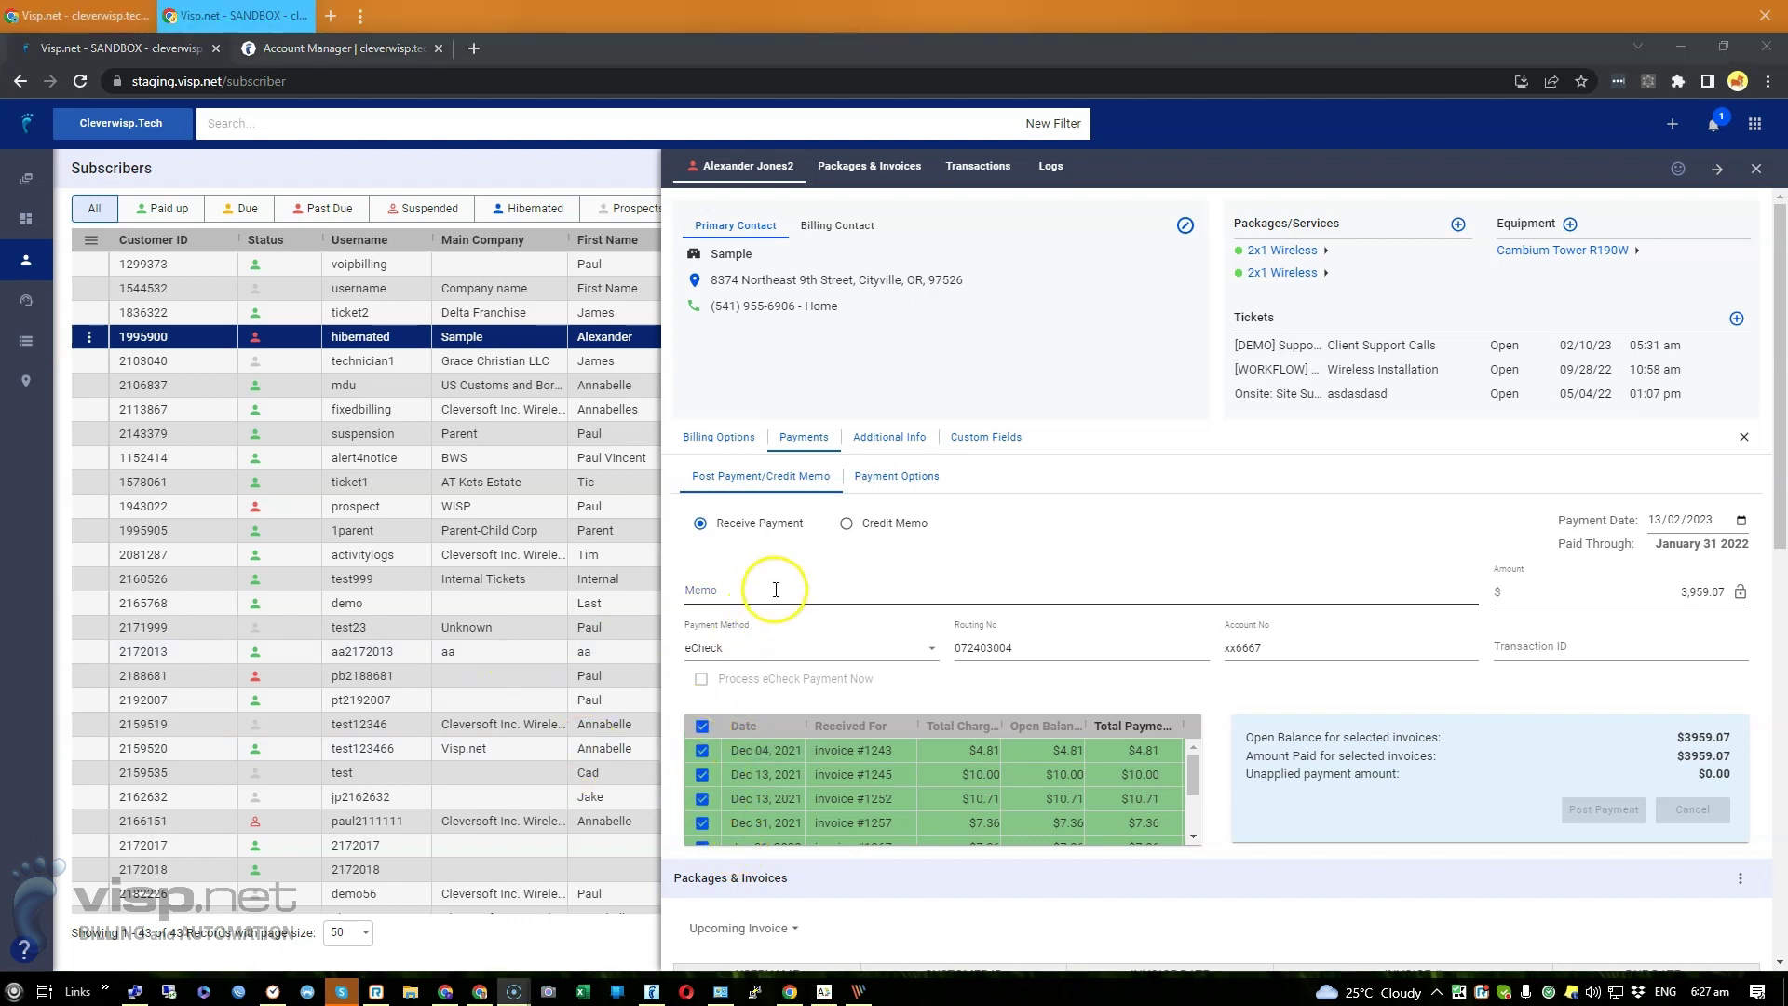
{"action": "type", "text": "Test"}
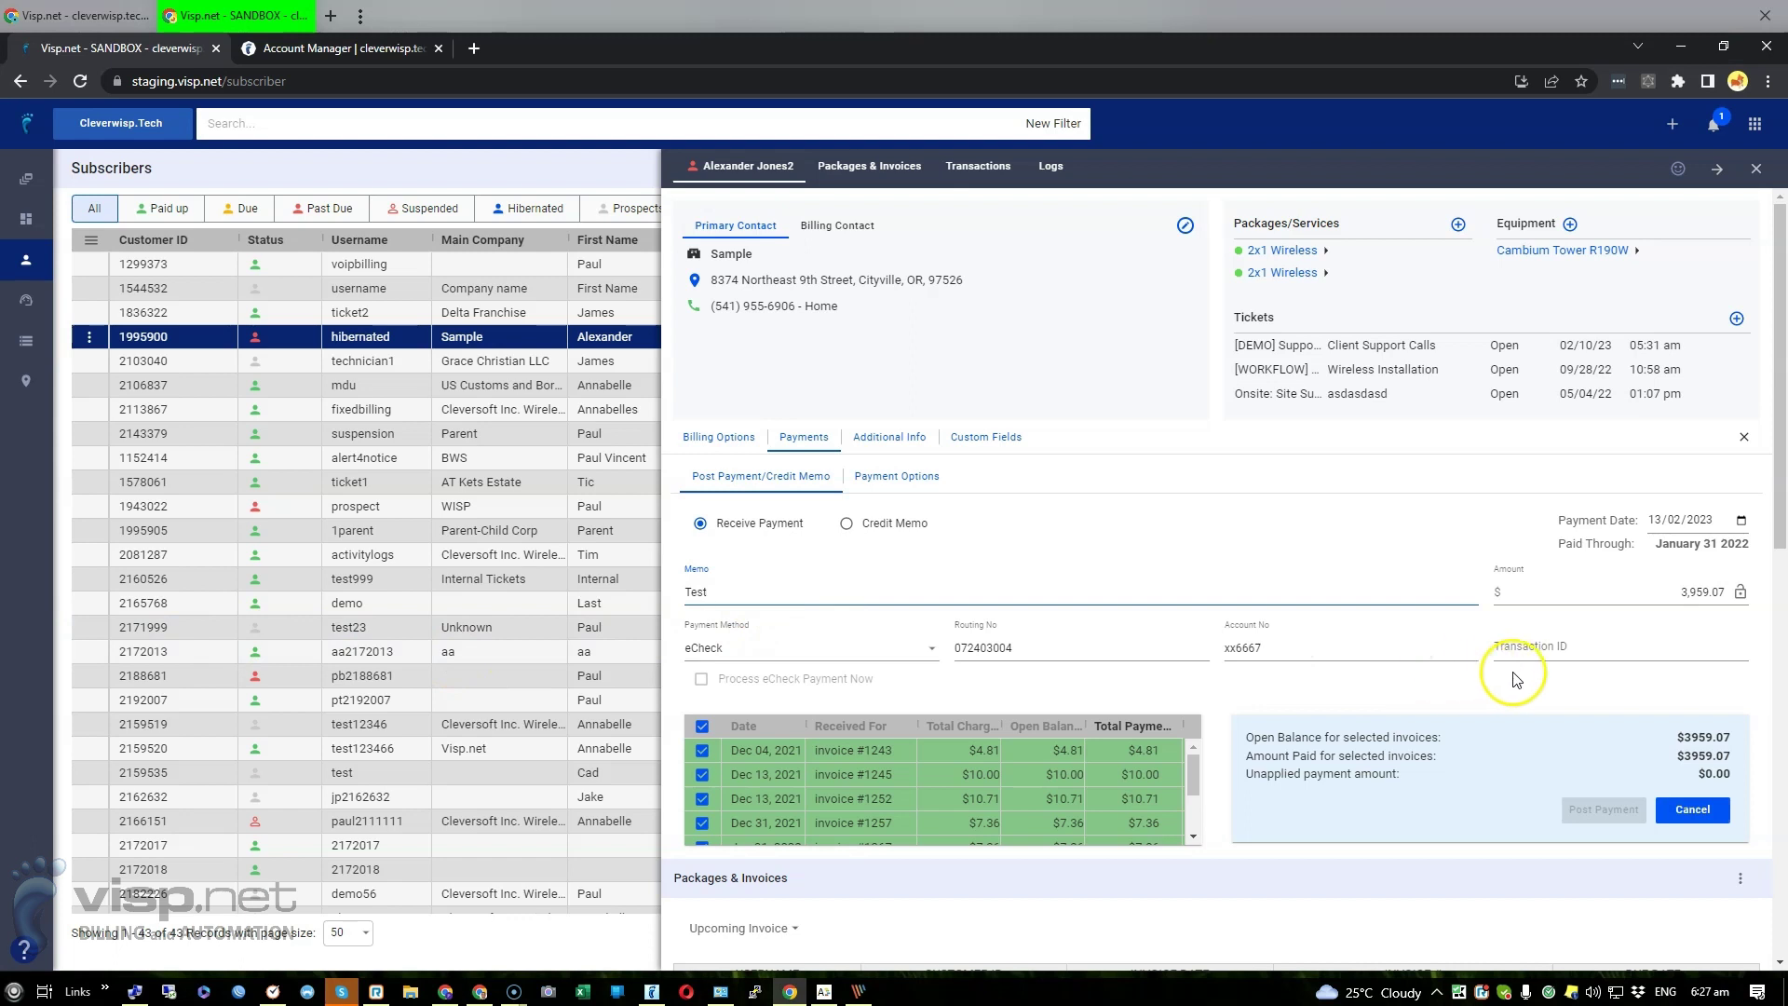
{"action": "left_click", "coordinate": [1532, 649]}
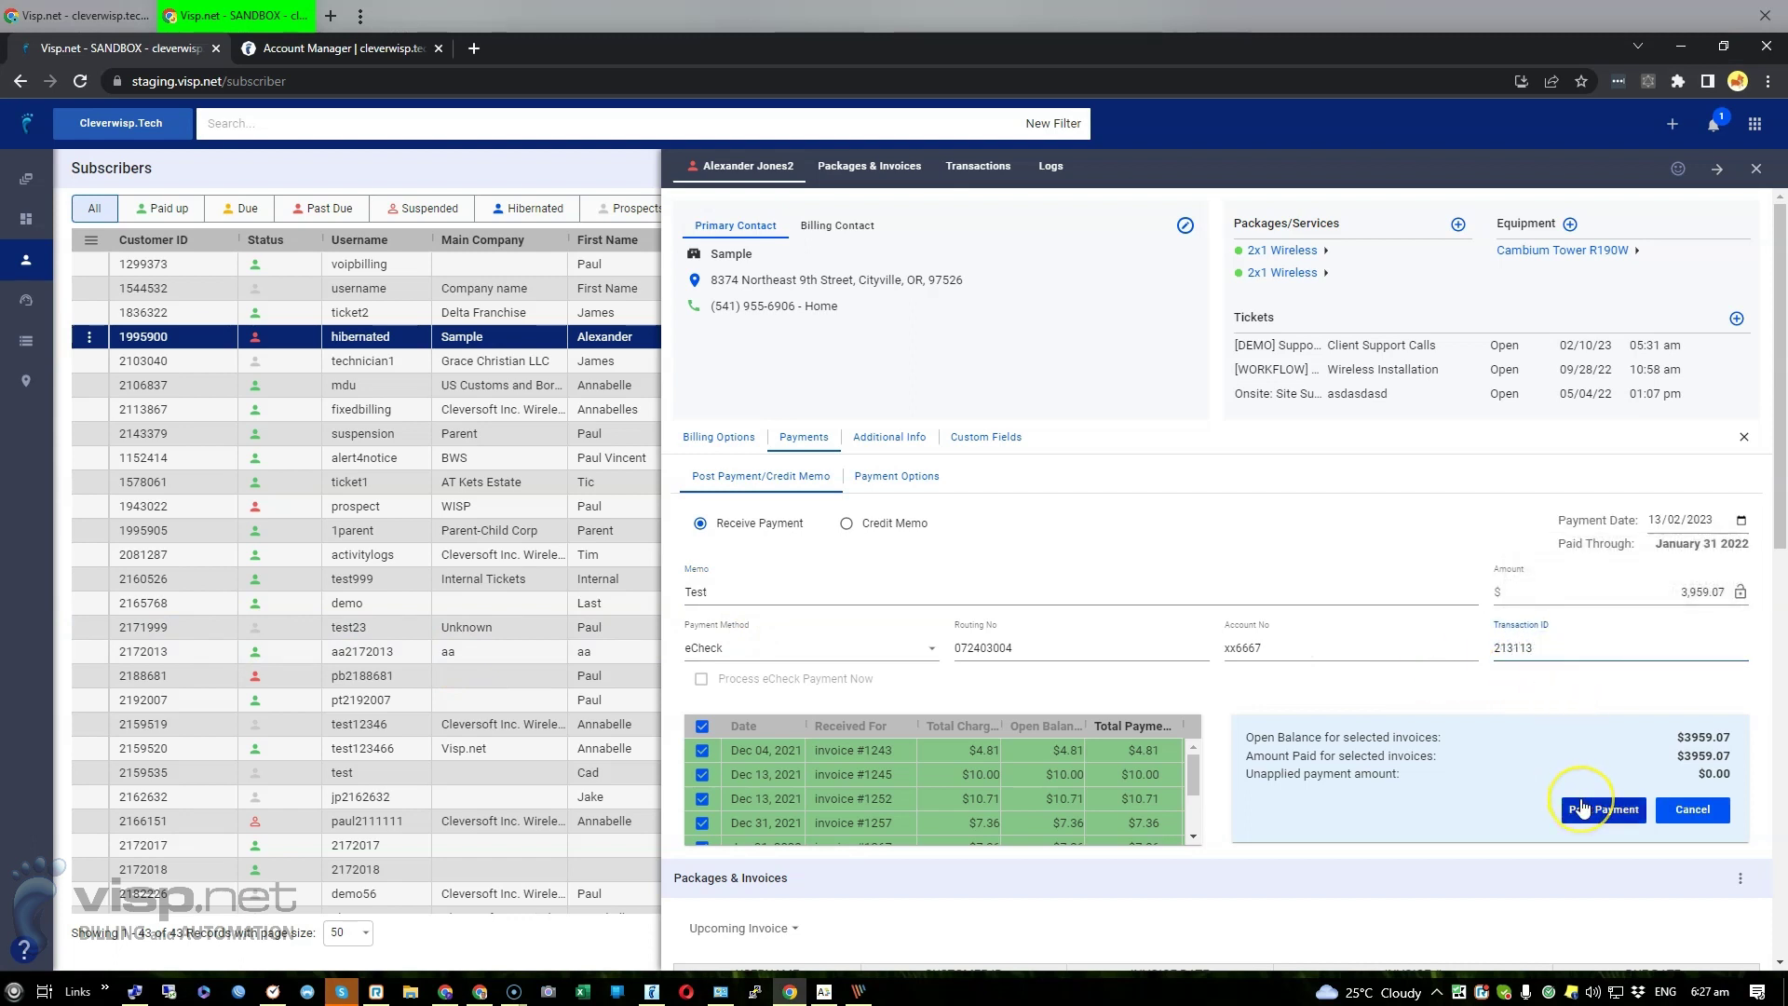
{"action": "left_click", "coordinate": [1582, 806]}
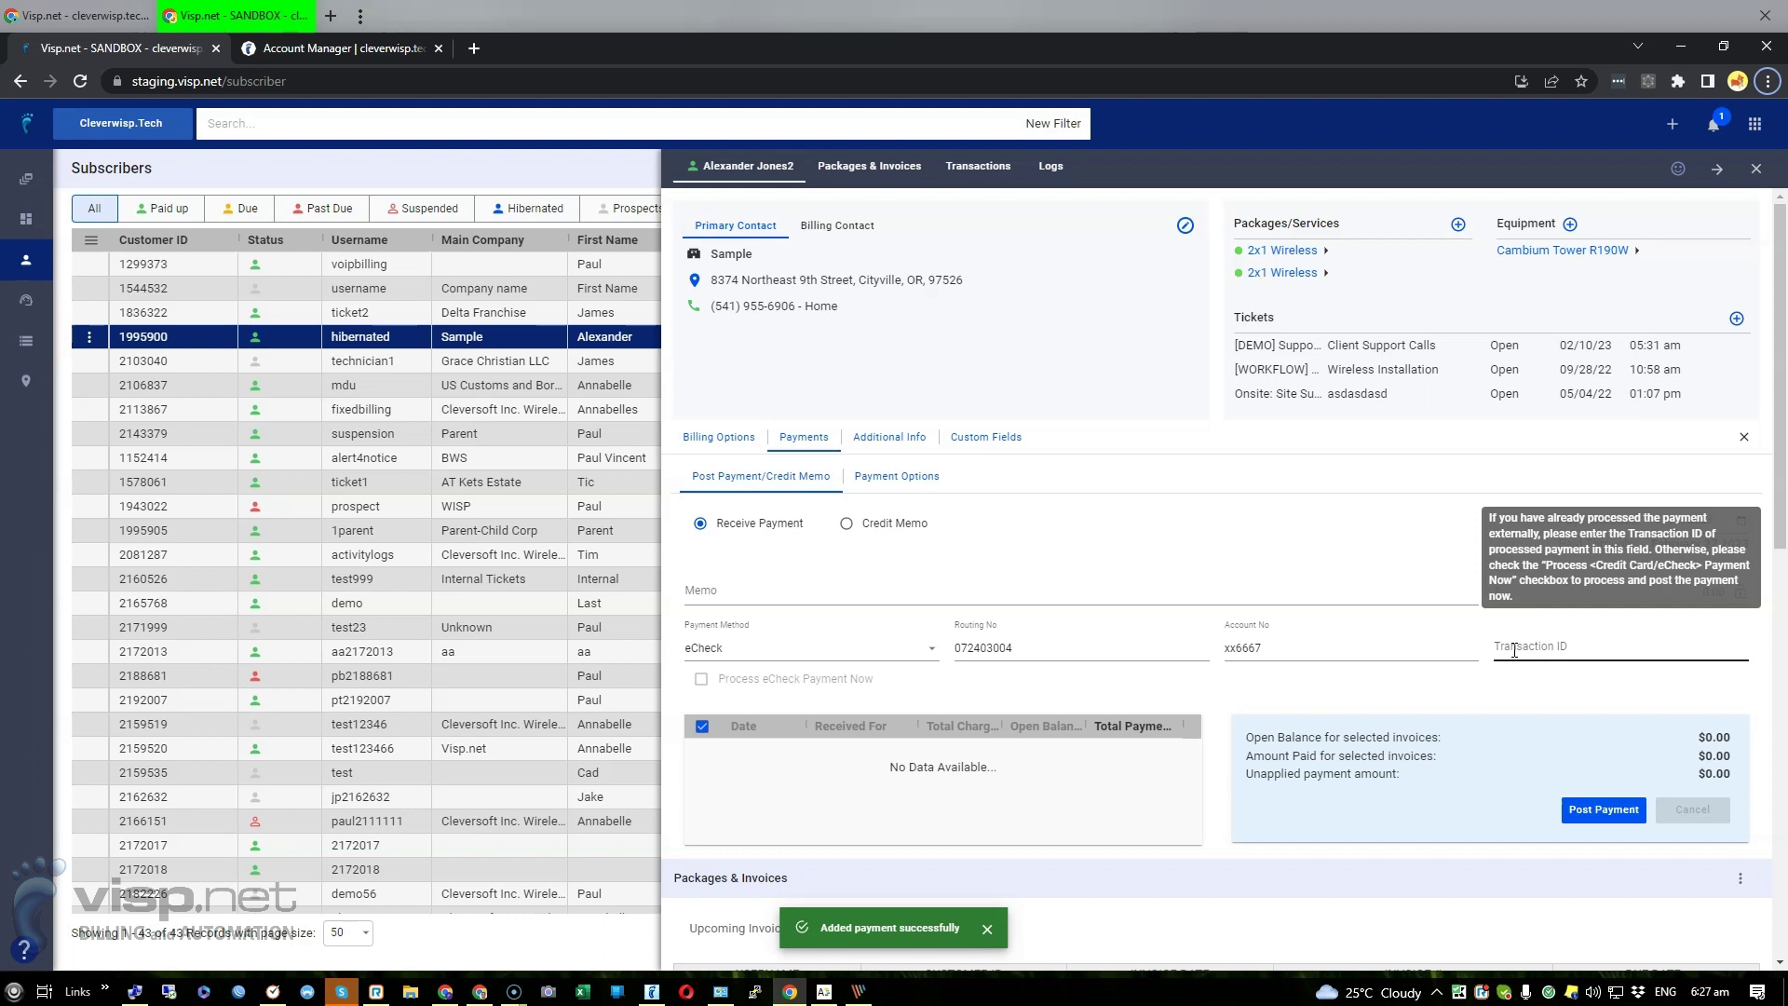
{"action": "left_click", "coordinate": [1456, 652]}
Check the autopay day choices in Payment Options, cancel unchanged, and return to the portal
{"action": "left_click", "coordinate": [920, 477]}
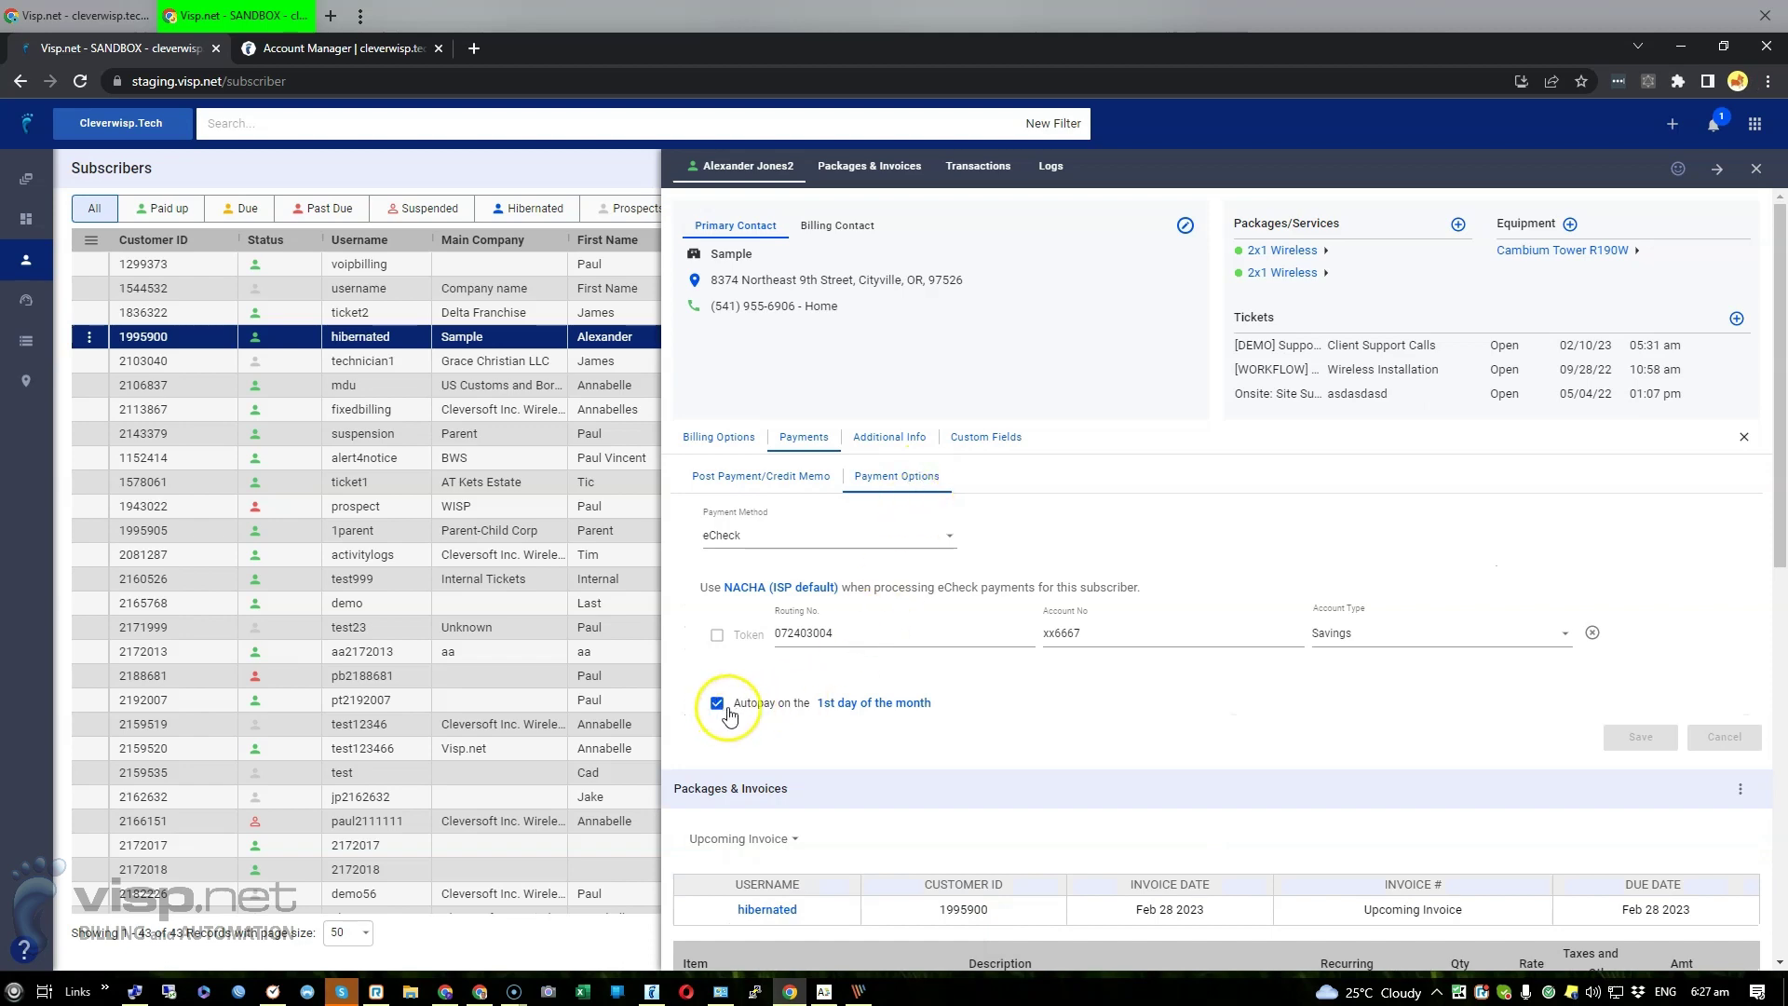
{"action": "left_click", "coordinate": [889, 712]}
{"action": "left_click", "coordinate": [930, 531]}
{"action": "left_click", "coordinate": [929, 539]}
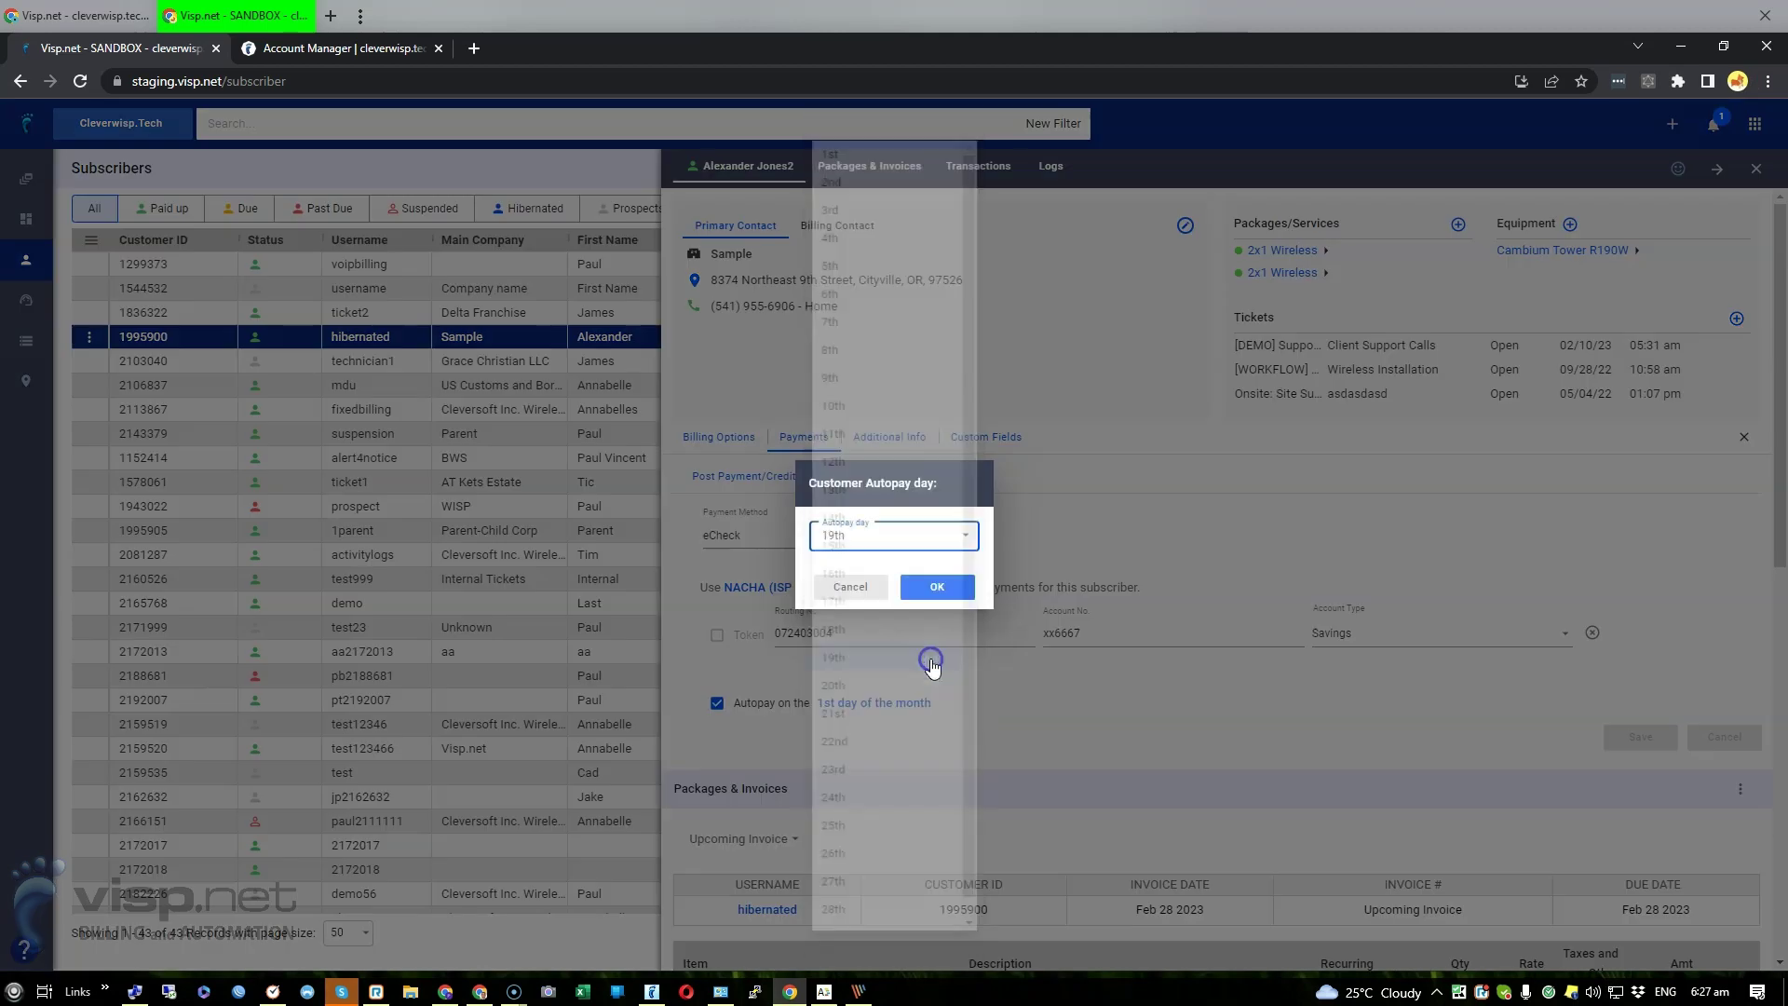
{"action": "left_click", "coordinate": [871, 592]}
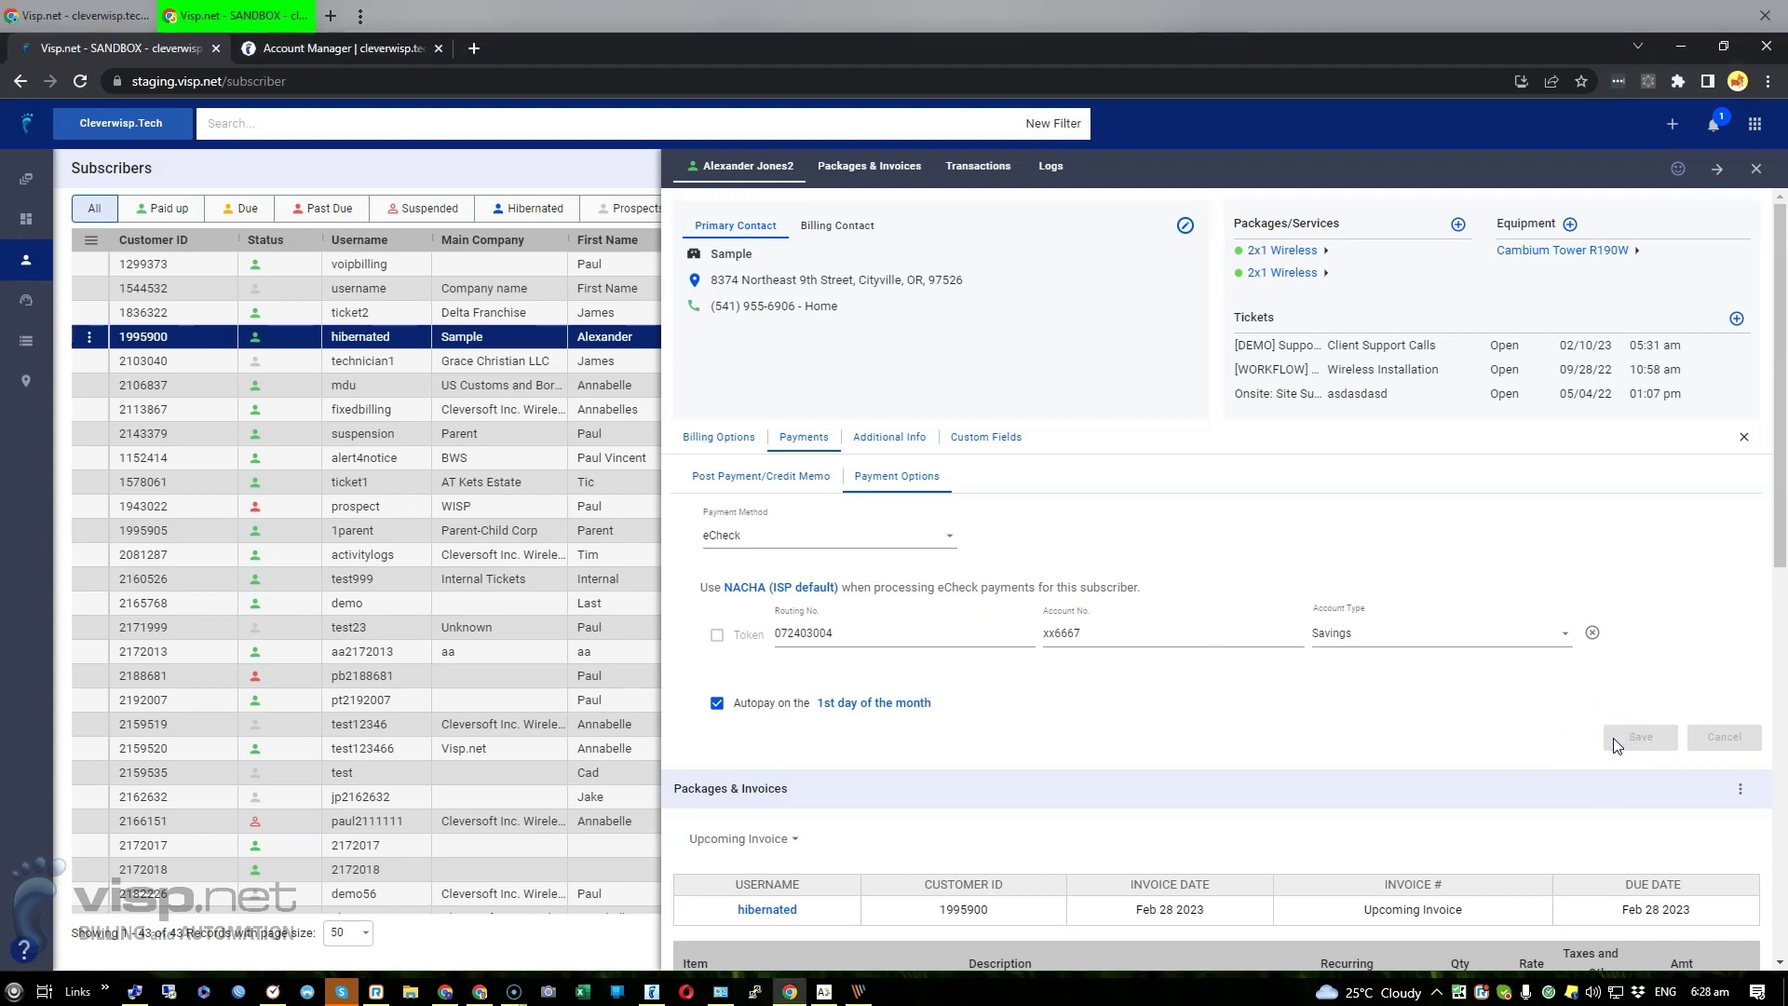
{"action": "left_click", "coordinate": [300, 49]}
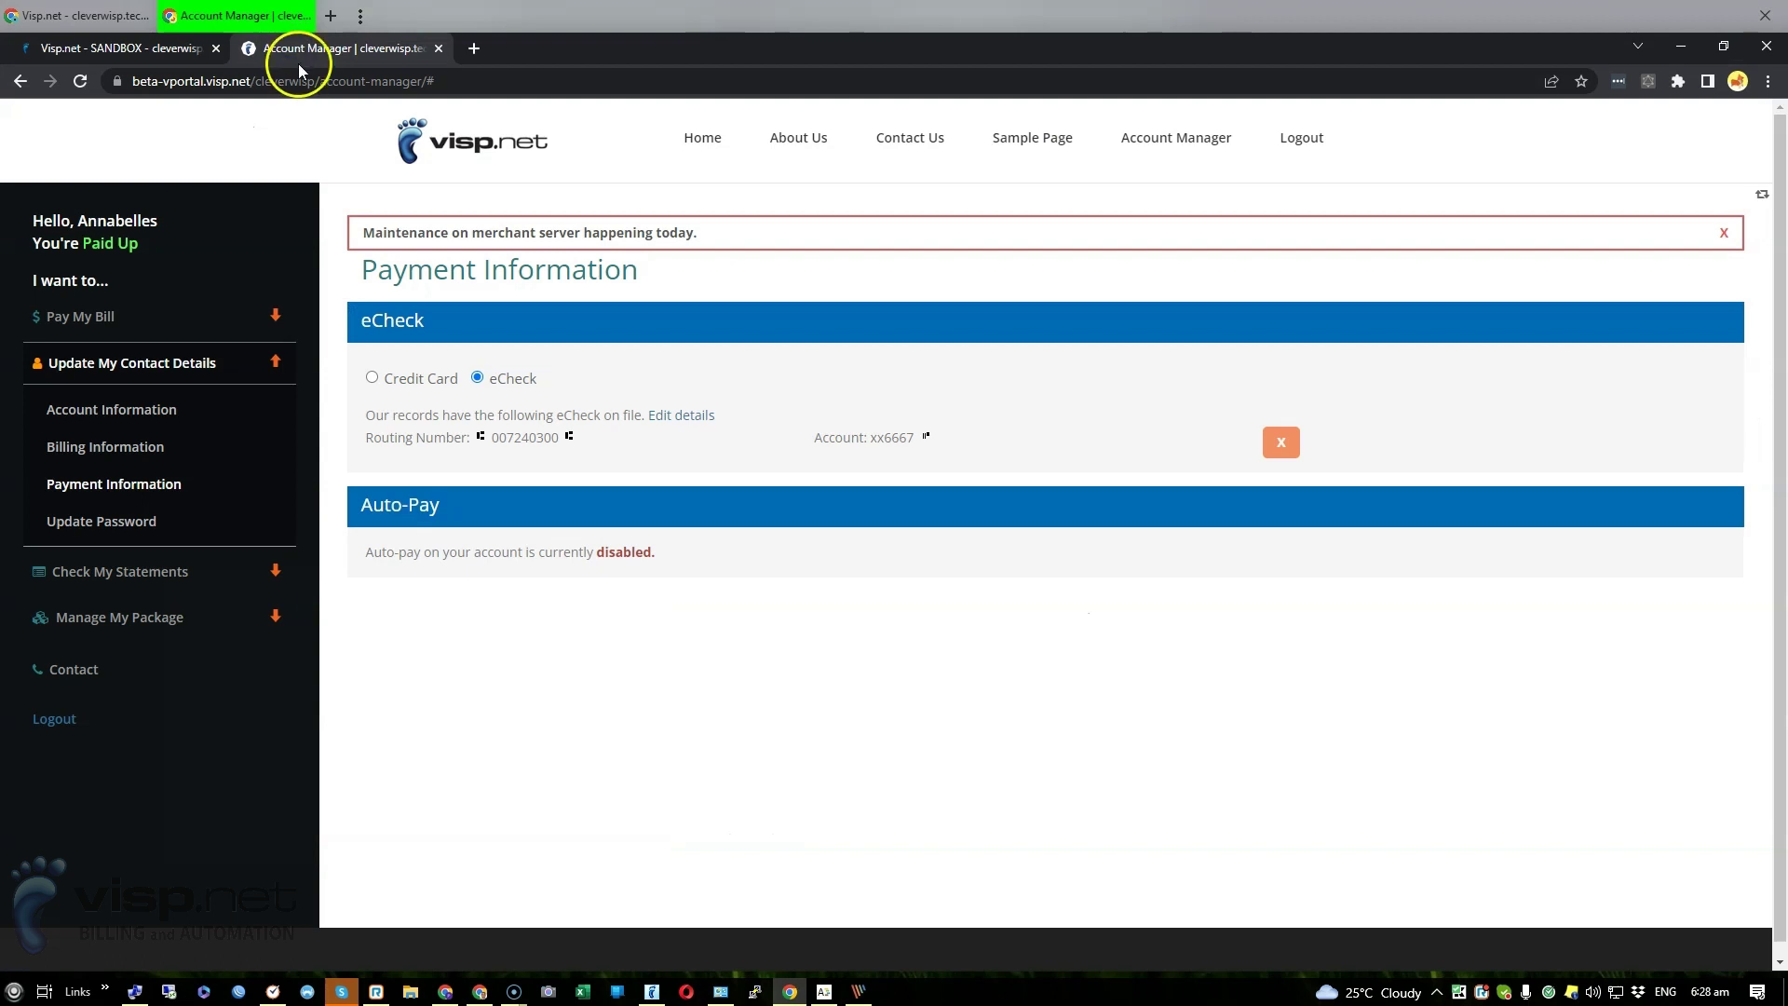
Pay $10 toward the bill by eCheck in the portal and confirm the deduction
{"action": "left_click", "coordinate": [119, 318]}
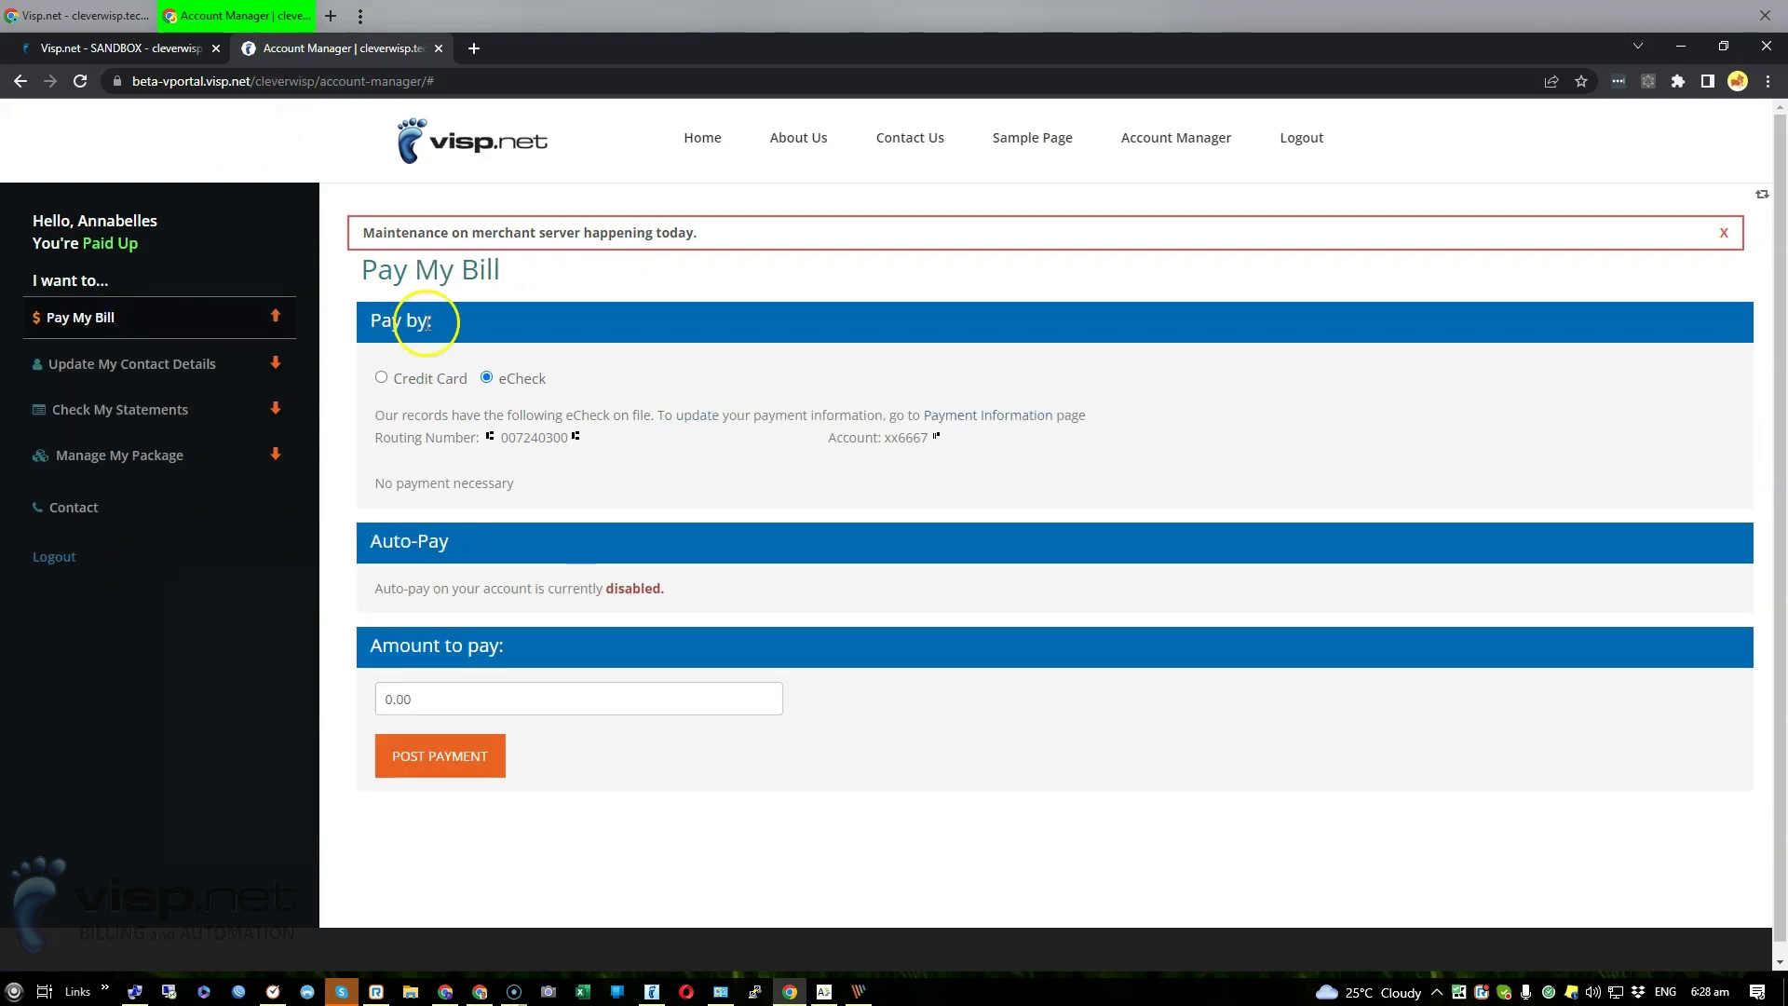
{"action": "left_click", "coordinate": [497, 384]}
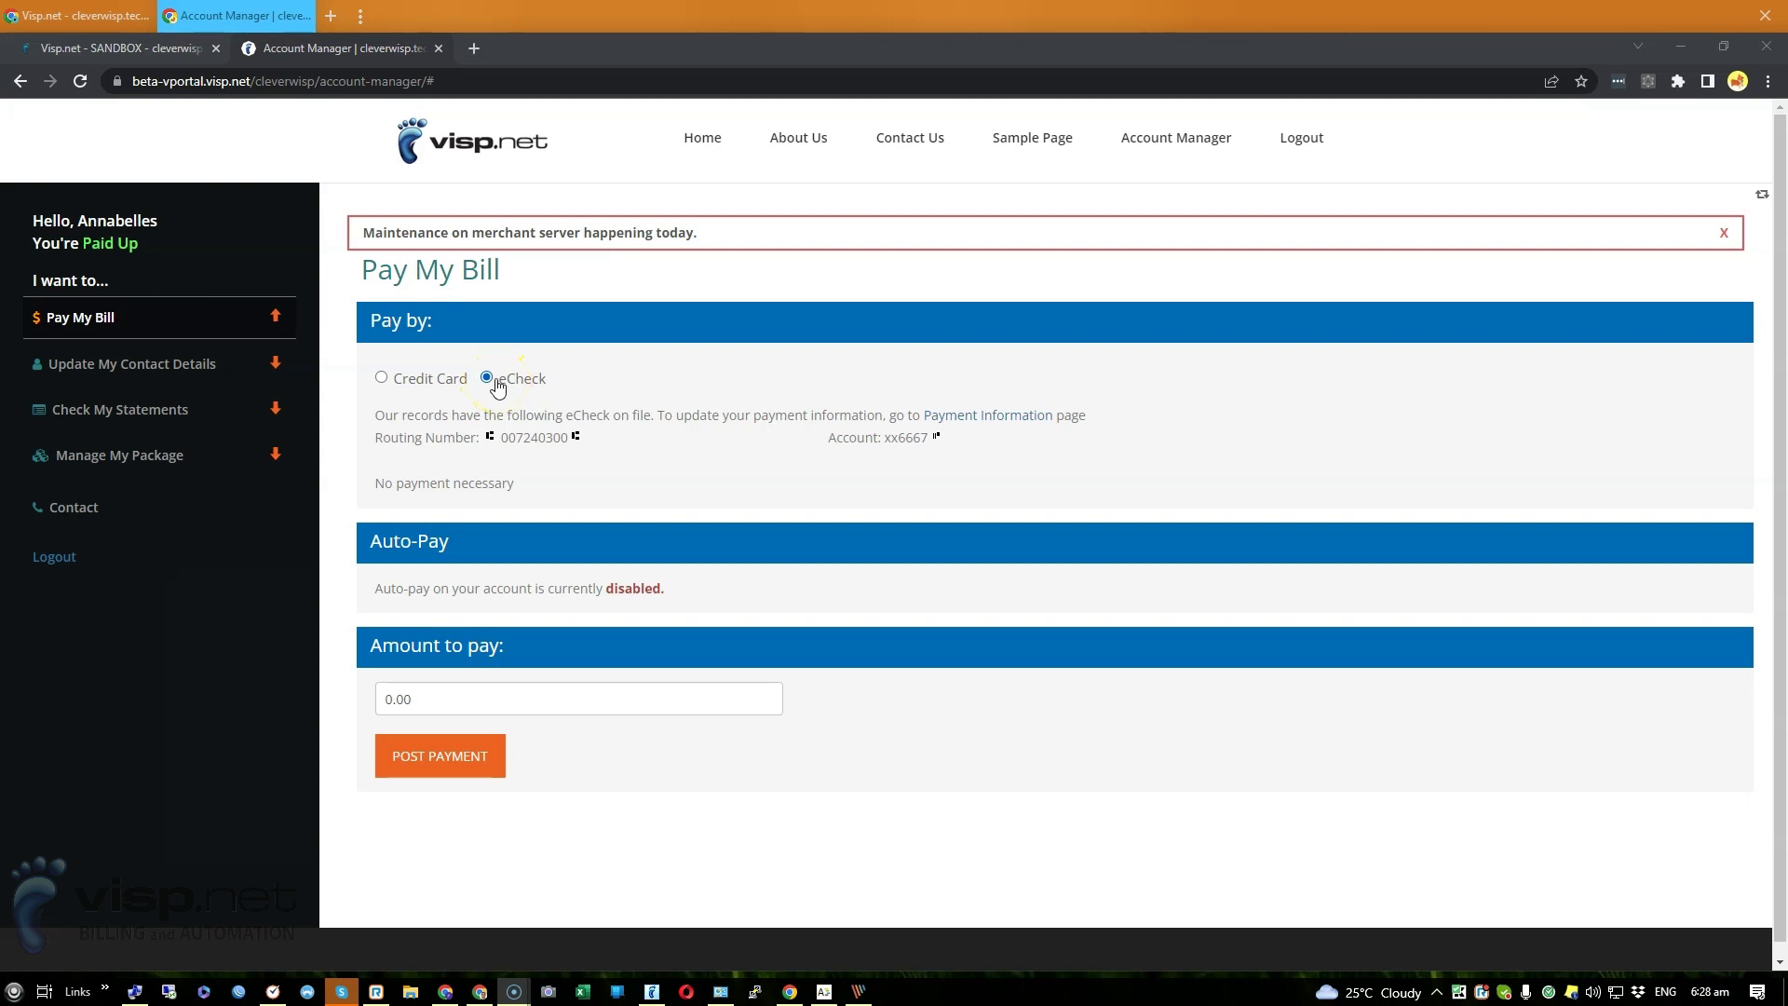
{"action": "left_click_drag", "start_coordinate": [507, 698], "coordinate": [337, 689]}
{"action": "type", "text": "10"}
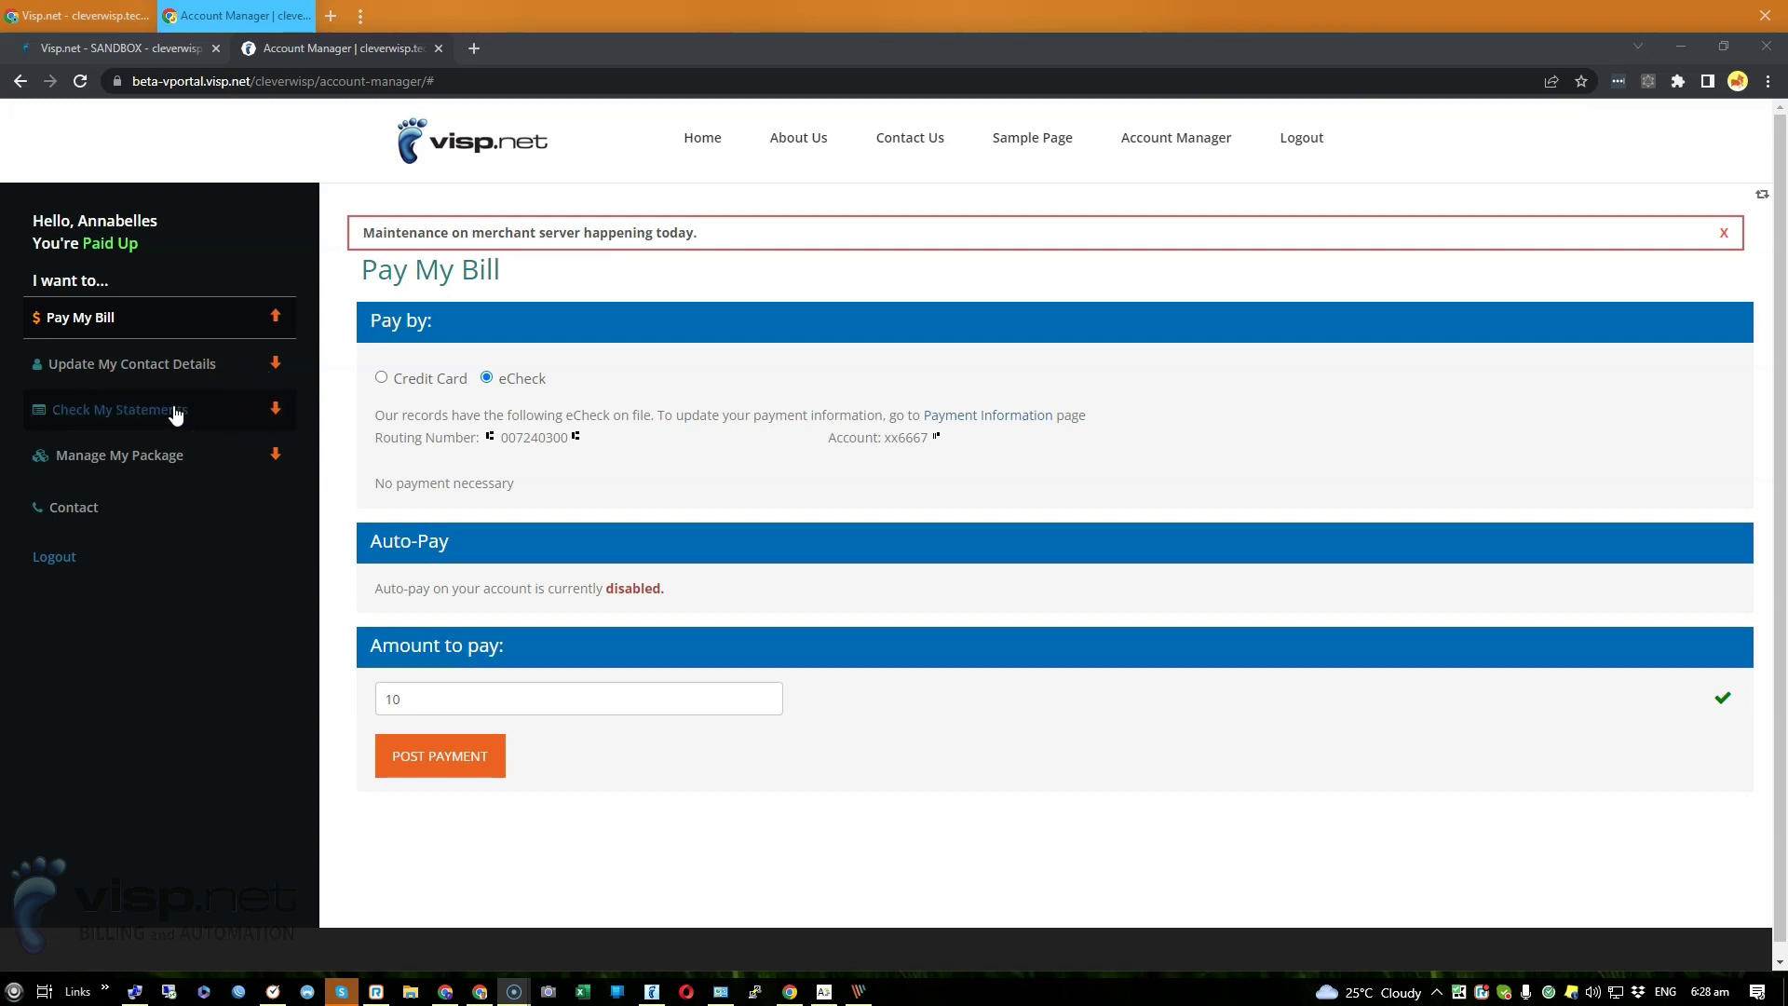
{"action": "left_click", "coordinate": [399, 693]}
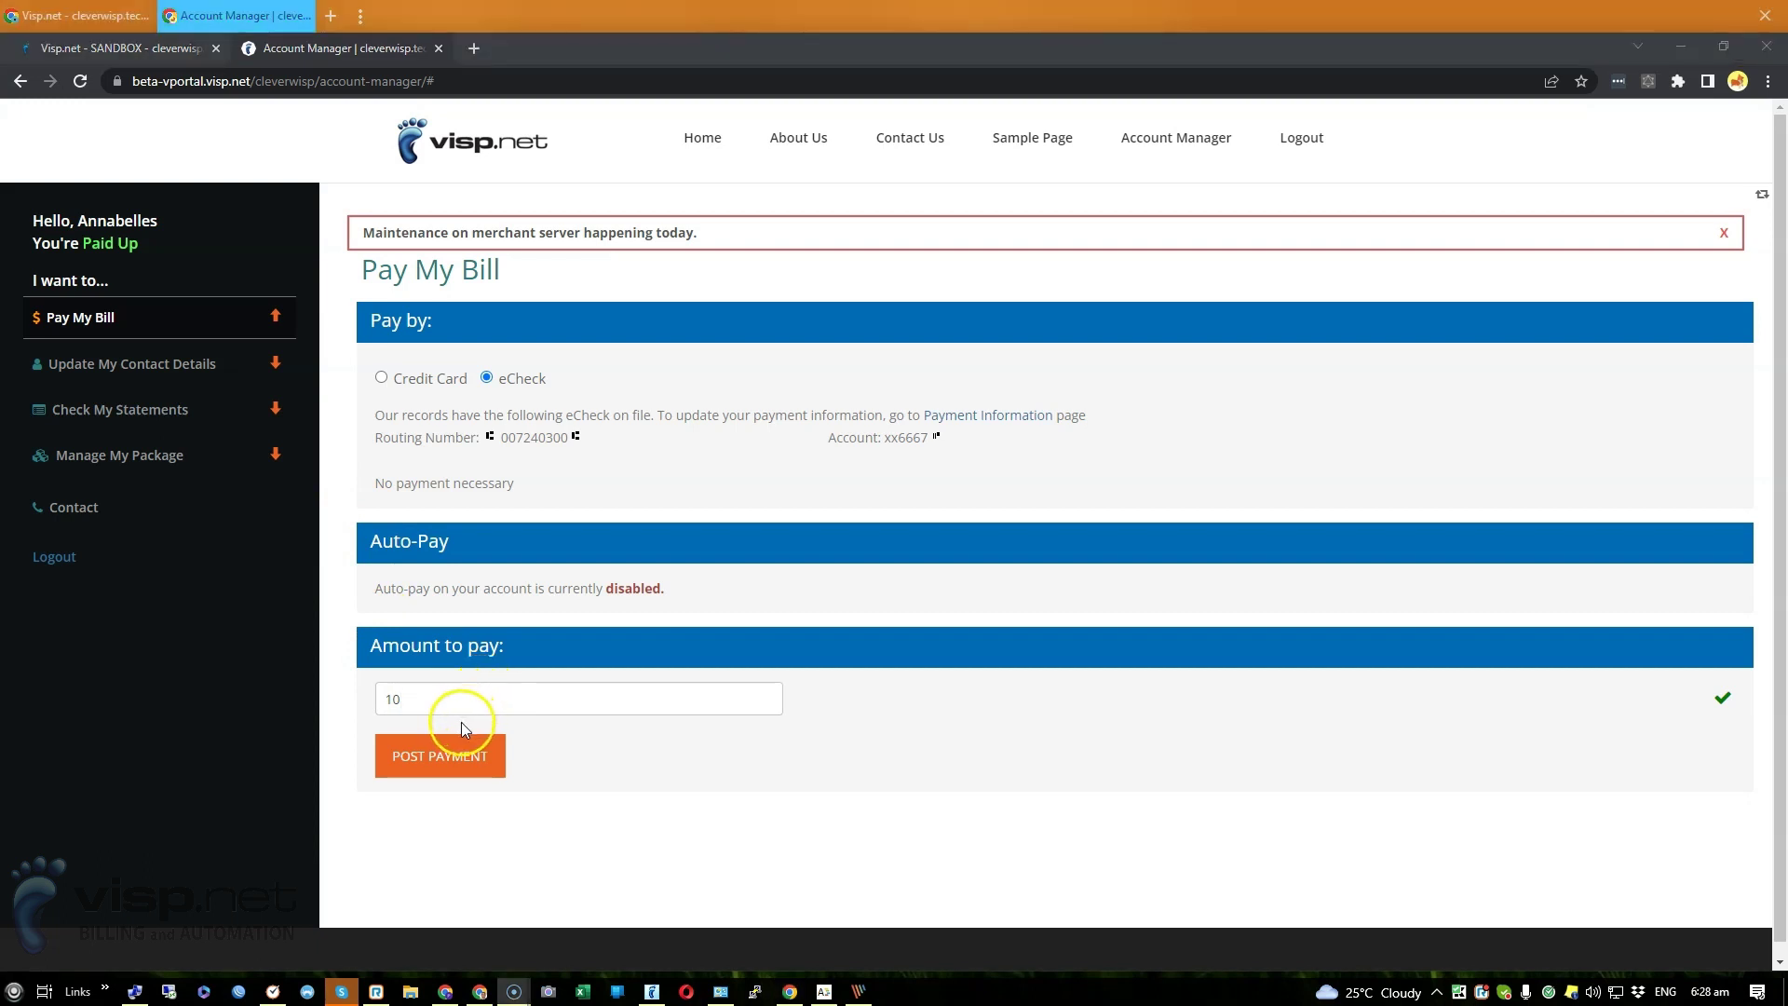
{"action": "left_click", "coordinate": [441, 769]}
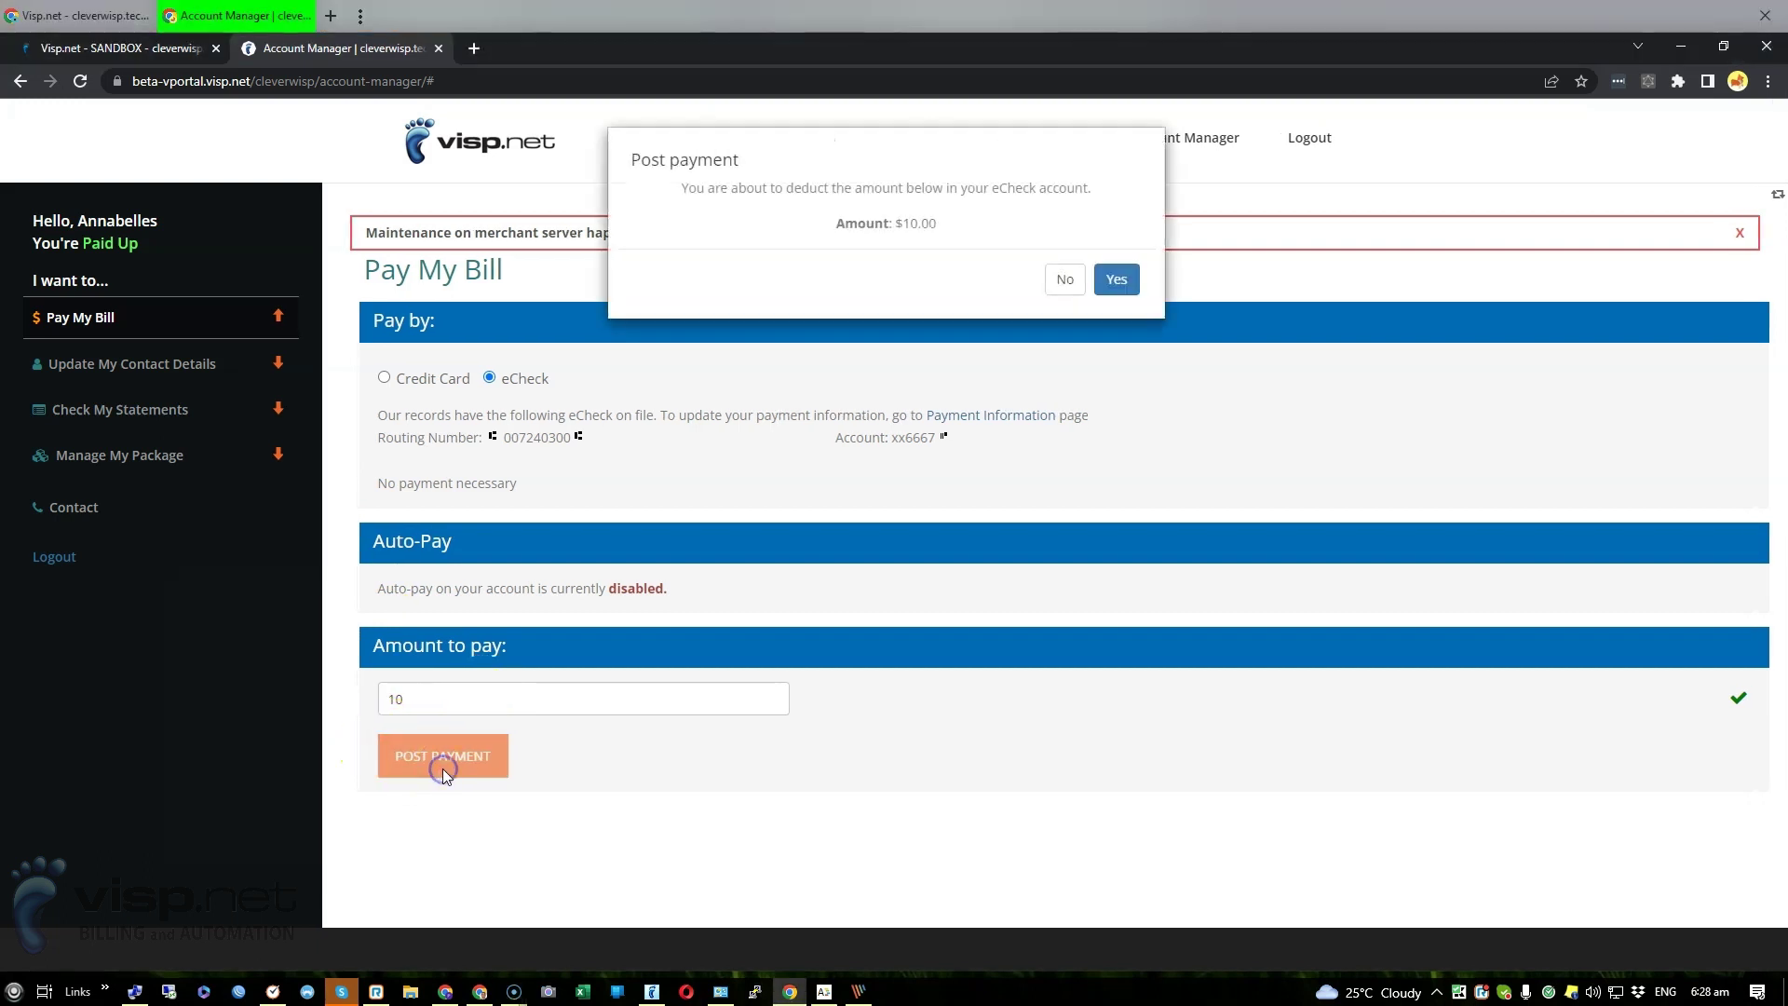
{"action": "left_click", "coordinate": [1125, 281]}
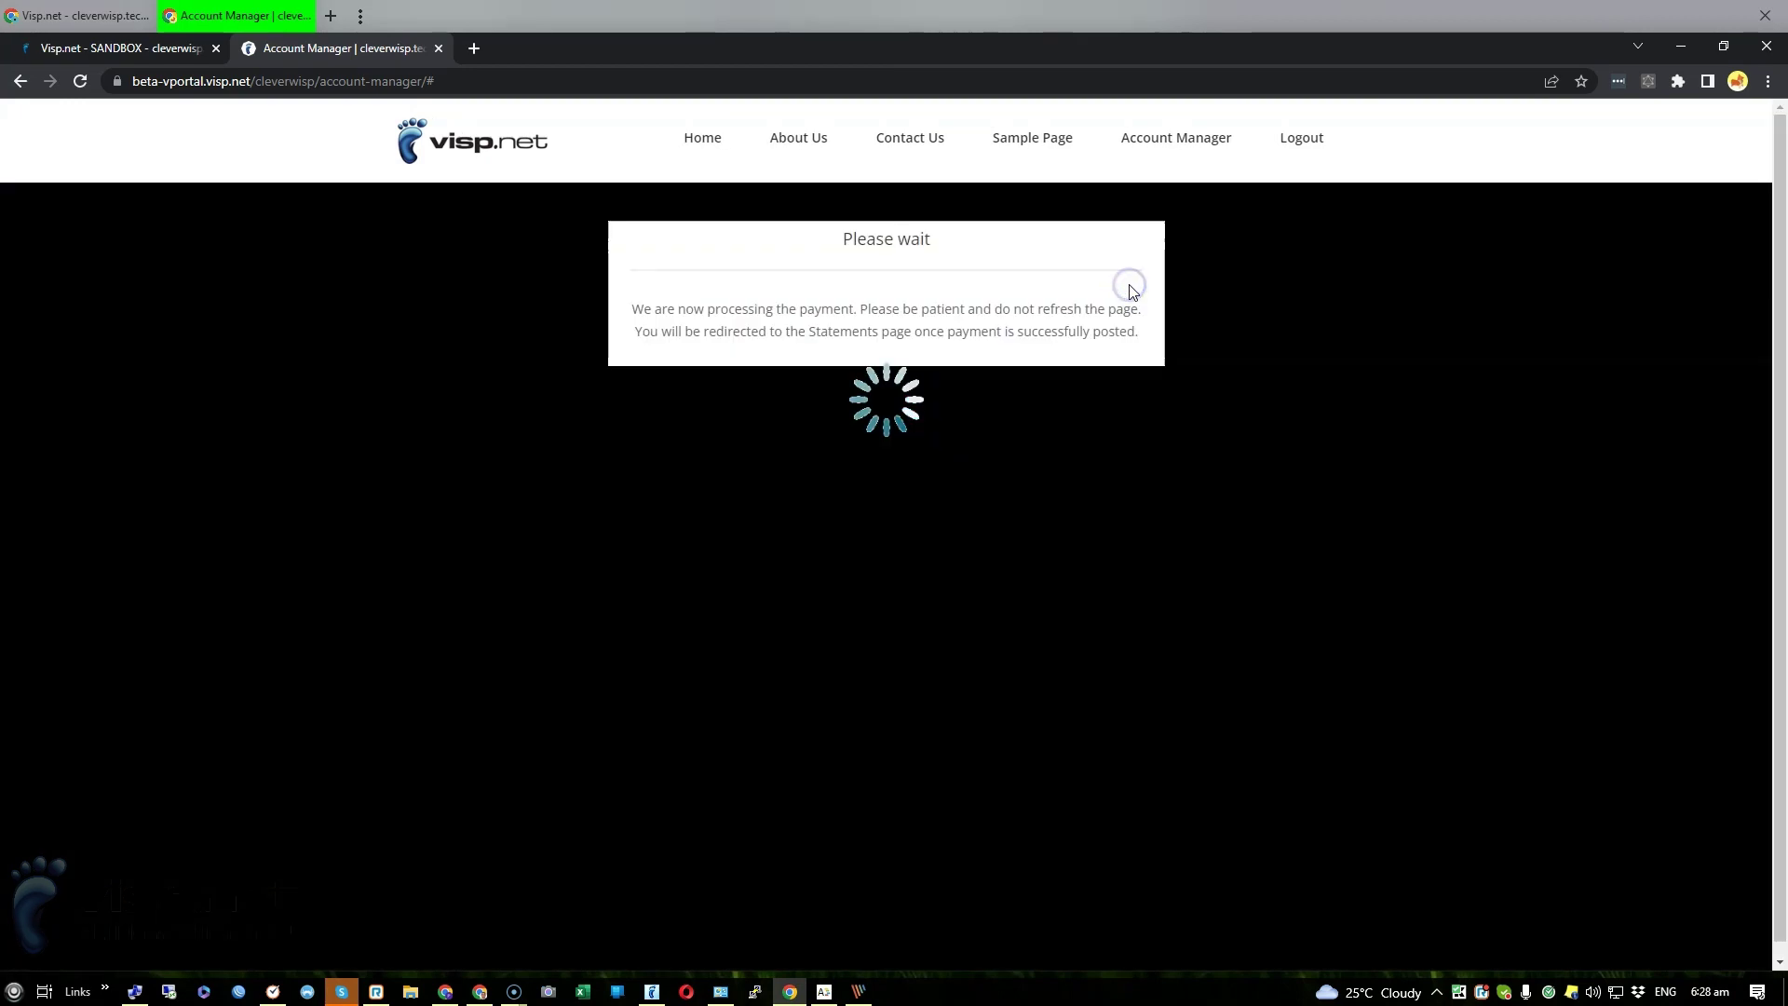